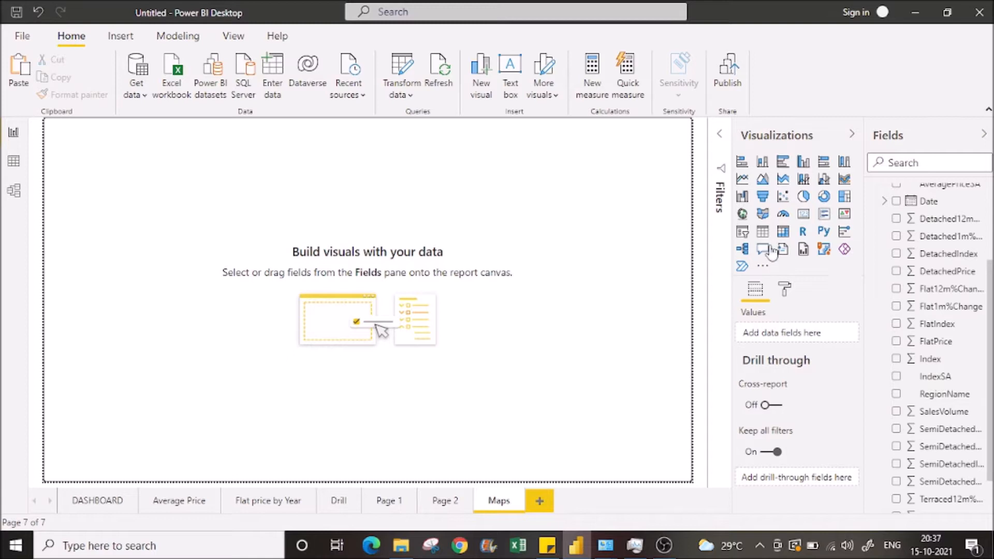
Insert a Map visual on the Maps page and enlarge it to fill most of the canvas
{"action": "left_click", "coordinate": [743, 214]}
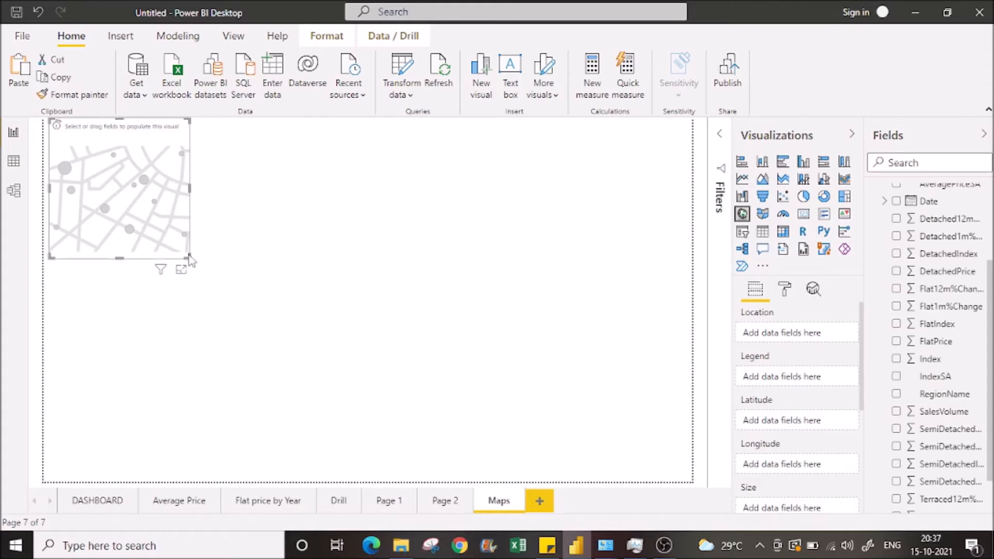
{"action": "left_click_drag", "start_coordinate": [191, 258], "coordinate": [625, 436]}
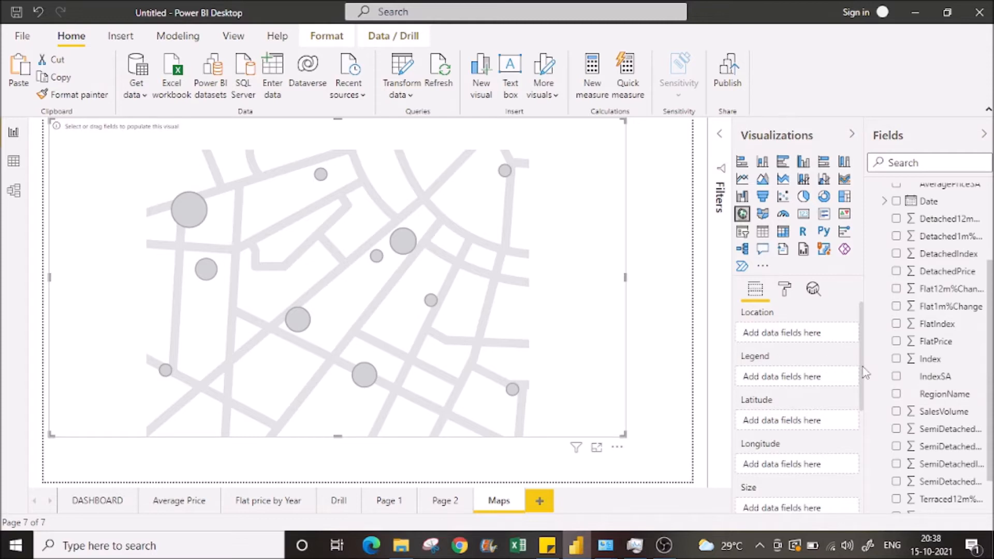
Assign RegionName as the map's Location field and check the plotted regions
{"action": "scroll", "coordinate": [865, 383], "scroll_direction": "down", "scroll_amount": 2}
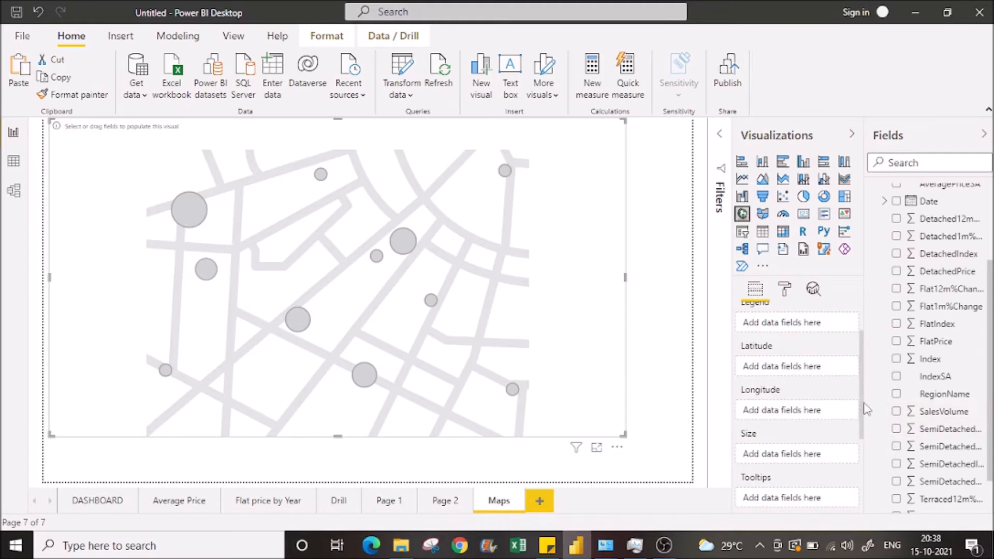
{"action": "scroll", "coordinate": [865, 430], "scroll_direction": "down", "scroll_amount": 1}
{"action": "scroll", "coordinate": [865, 434], "scroll_direction": "down", "scroll_amount": 2}
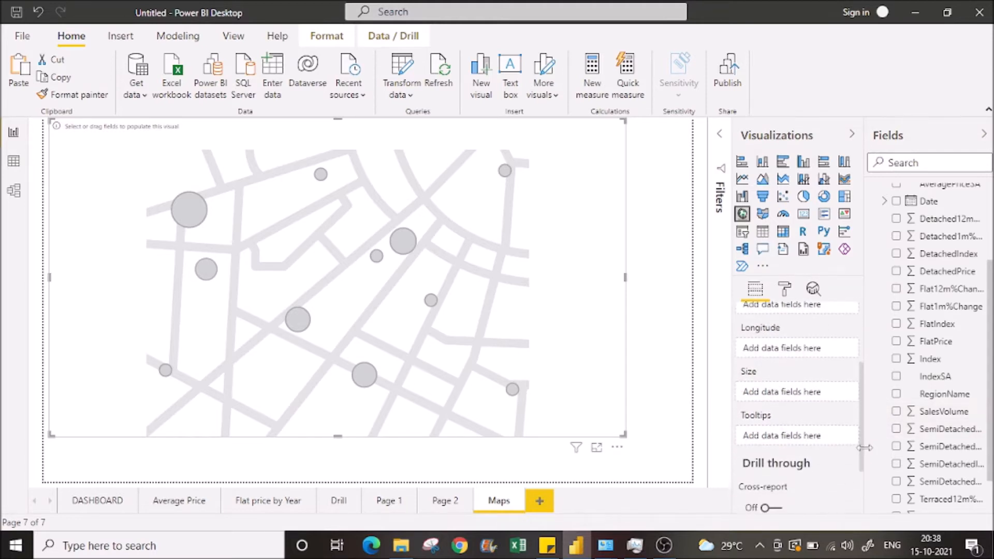
{"action": "scroll", "coordinate": [860, 436], "scroll_direction": "up", "scroll_amount": 2}
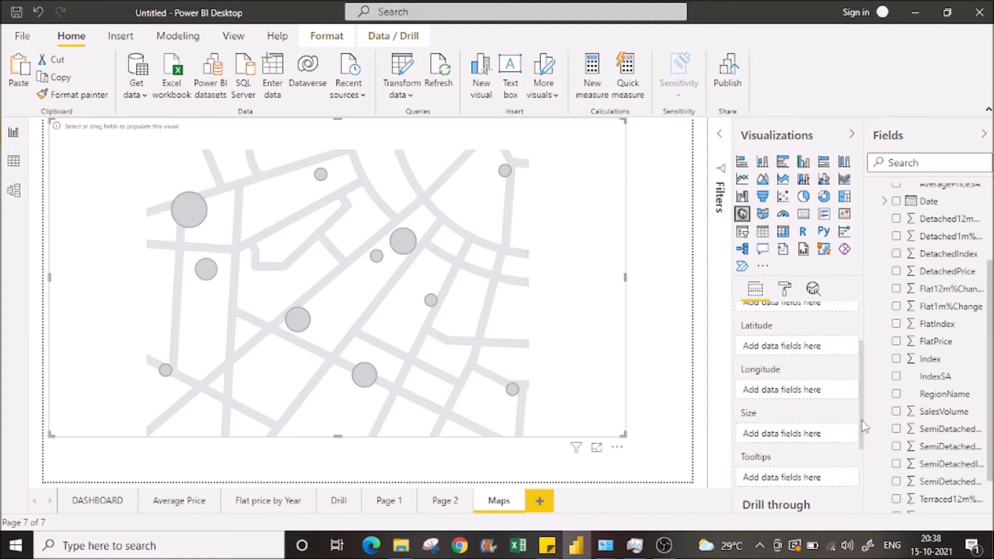
{"action": "scroll", "coordinate": [866, 428], "scroll_direction": "down", "scroll_amount": 2}
{"action": "scroll", "coordinate": [865, 409], "scroll_direction": "up", "scroll_amount": 3}
{"action": "scroll", "coordinate": [866, 383], "scroll_direction": "up", "scroll_amount": 1}
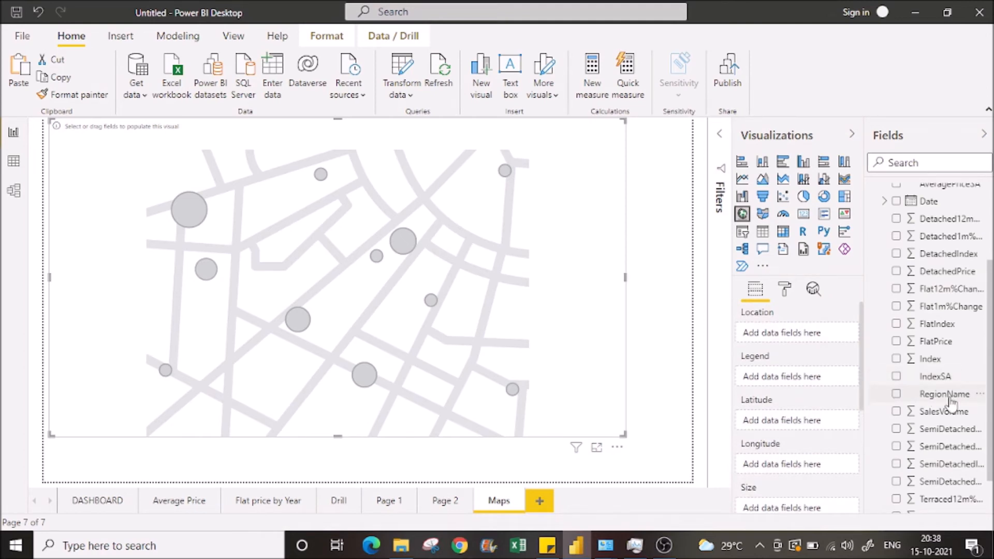
{"action": "left_click_drag", "start_coordinate": [951, 403], "coordinate": [806, 334]}
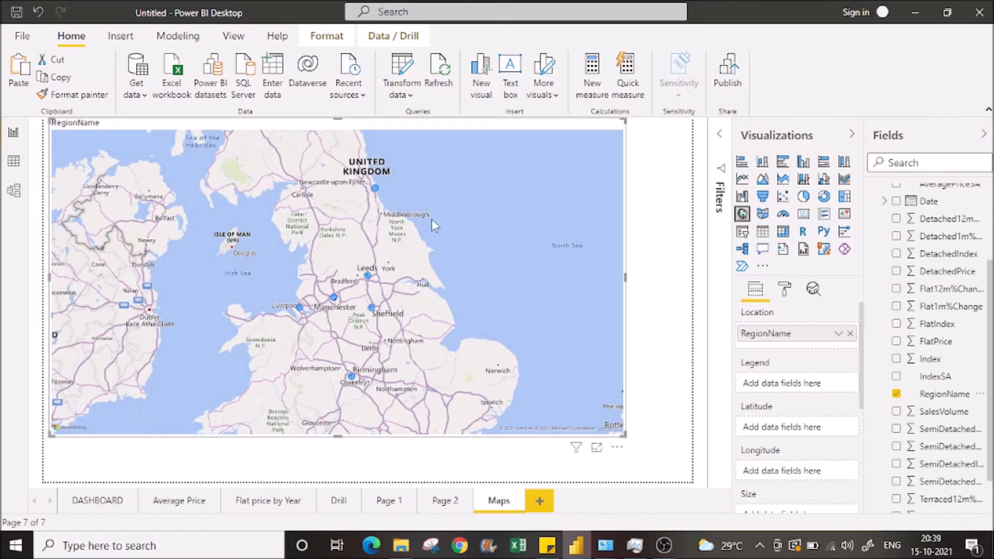
{"action": "mouse_move", "coordinate": [379, 198]}
{"action": "mouse_move", "coordinate": [300, 310]}
{"action": "mouse_move", "coordinate": [371, 311]}
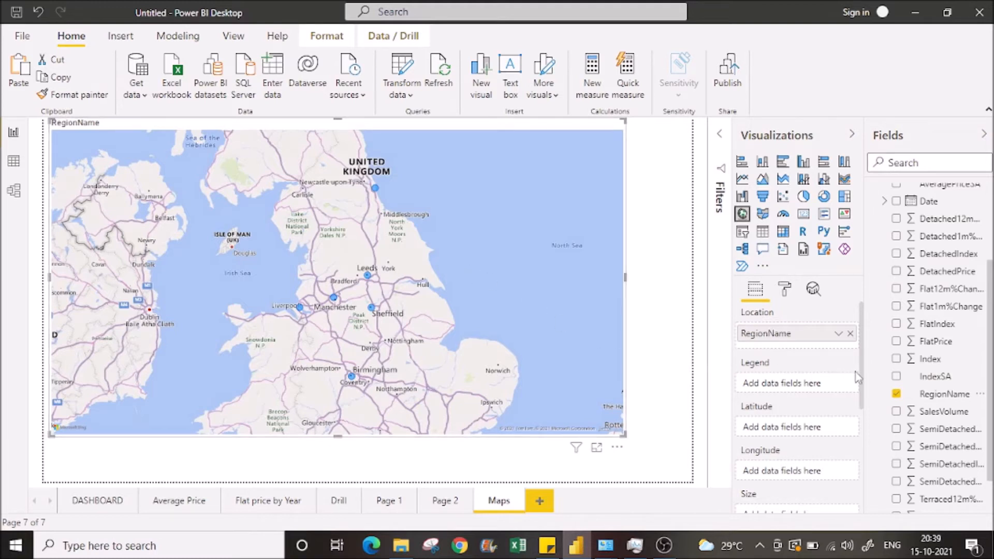
Size the map bubbles by SalesVolume and check the figures of individual regions
{"action": "left_click_drag", "start_coordinate": [863, 372], "coordinate": [862, 440]}
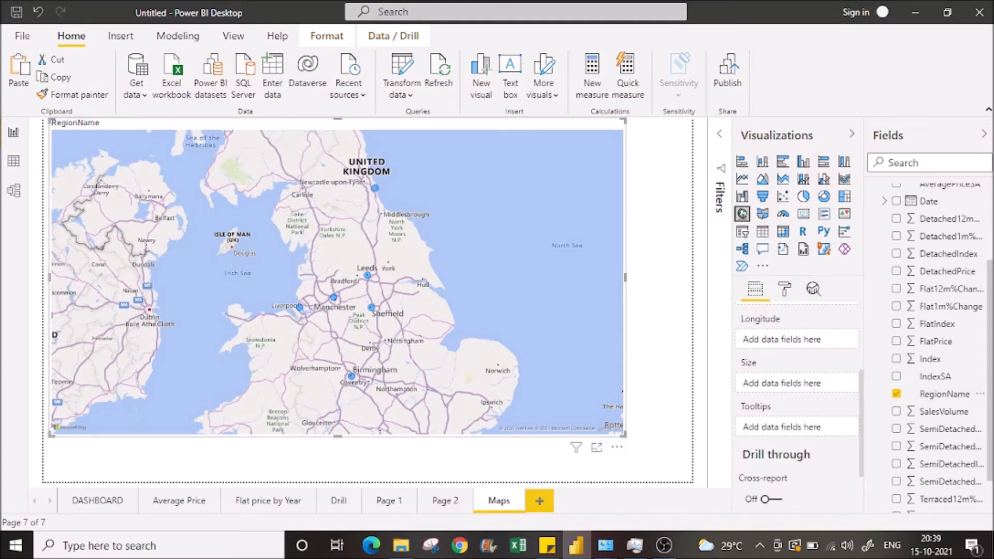
{"action": "scroll", "coordinate": [945, 399], "scroll_direction": "down", "scroll_amount": 3}
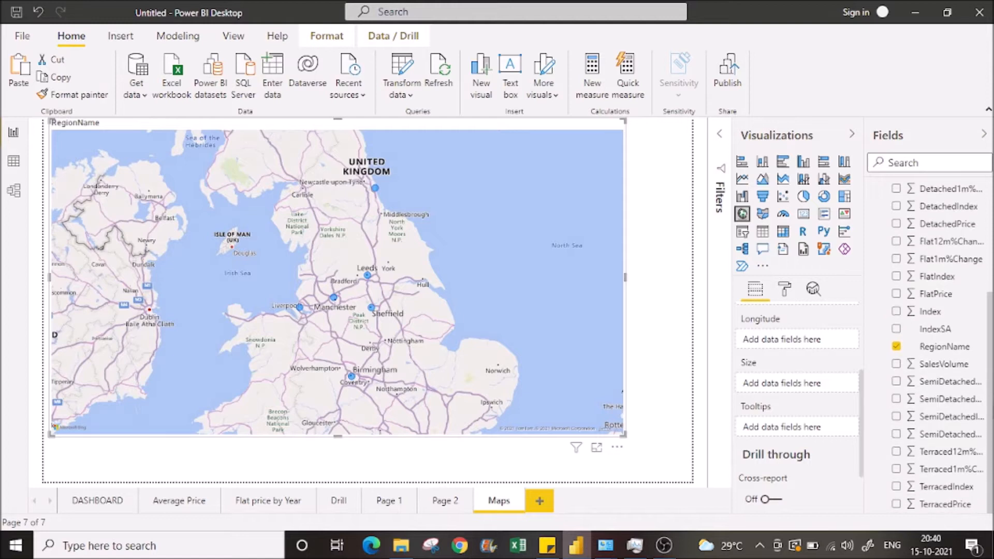
{"action": "left_click_drag", "start_coordinate": [942, 364], "coordinate": [815, 386]}
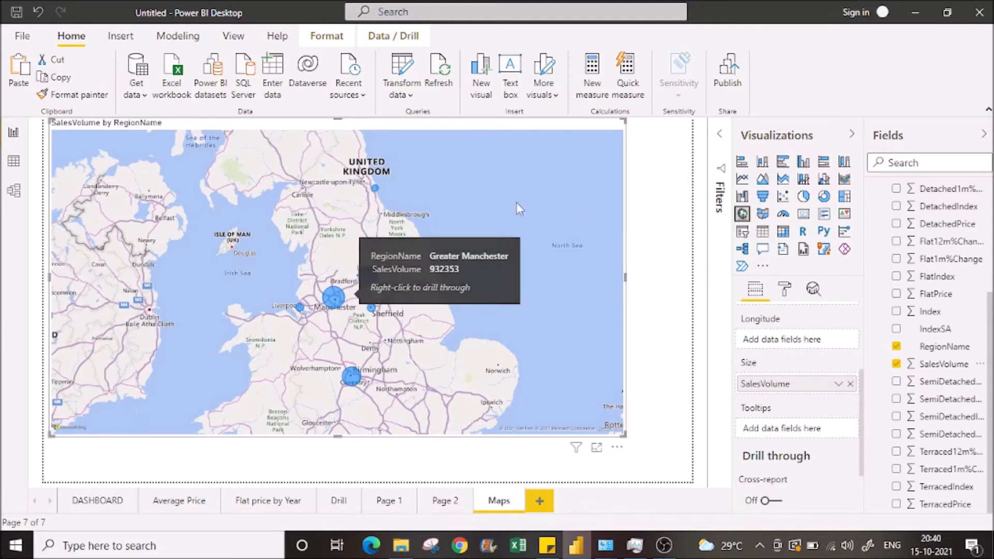
{"action": "mouse_move", "coordinate": [377, 191]}
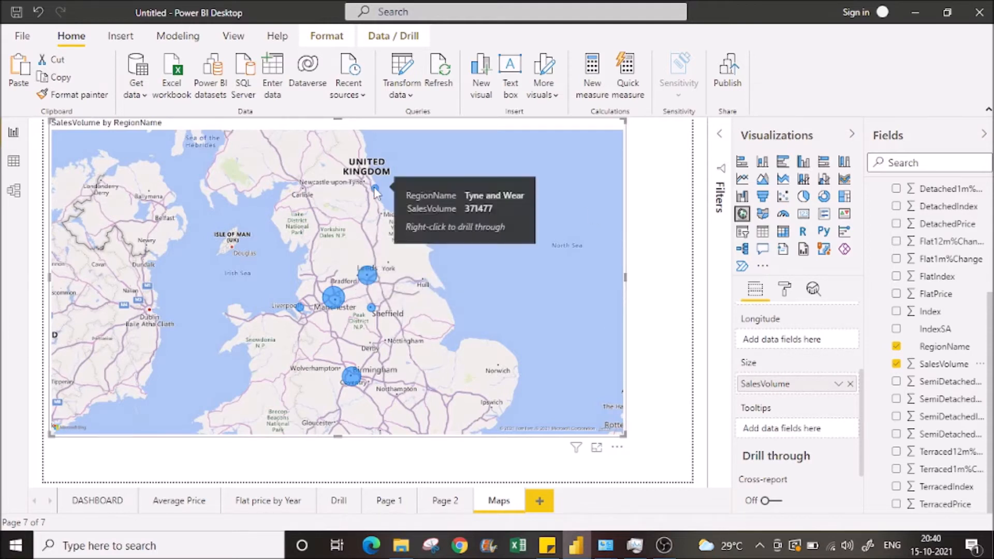
{"action": "left_click_drag", "start_coordinate": [508, 331], "coordinate": [514, 308]}
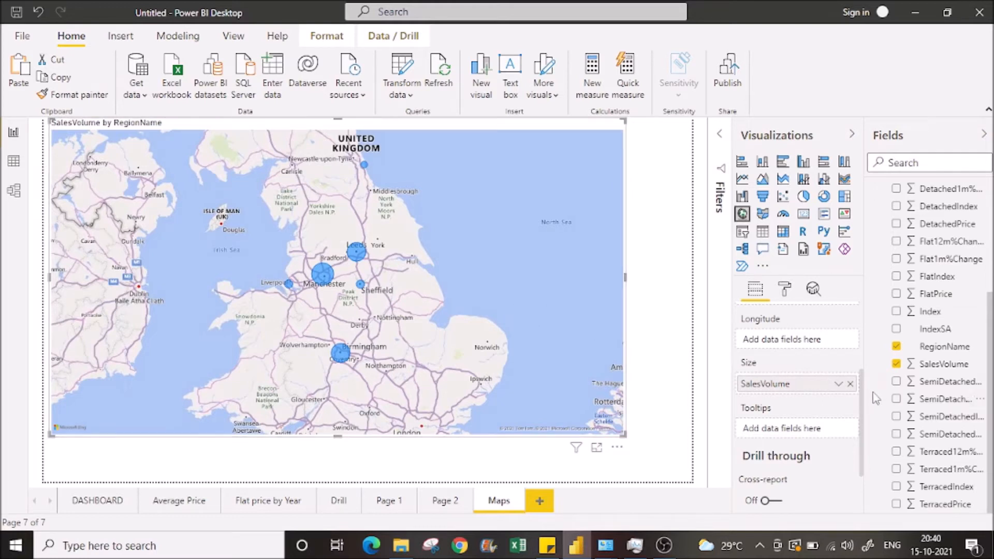
{"action": "left_click_drag", "start_coordinate": [862, 389], "coordinate": [856, 326]}
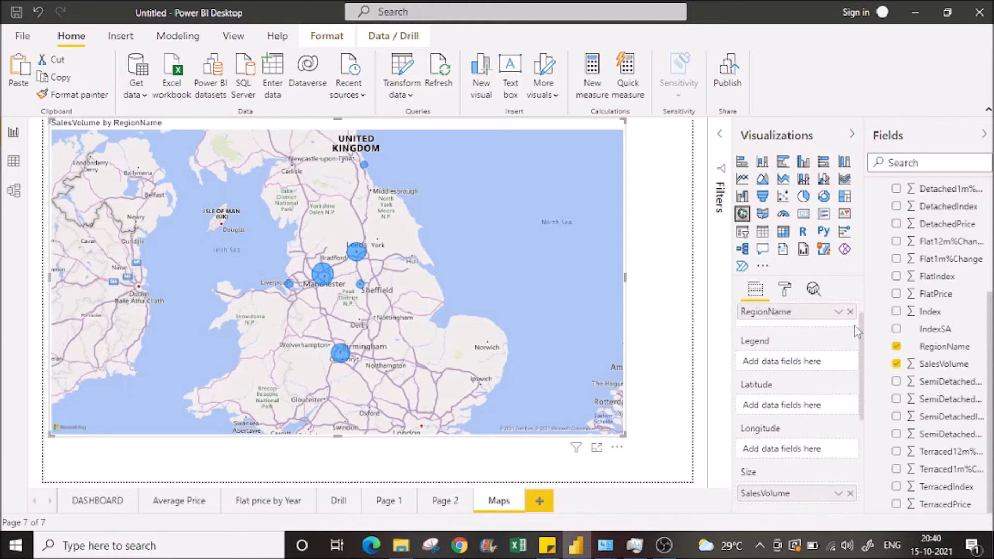
{"action": "mouse_move", "coordinate": [361, 257]}
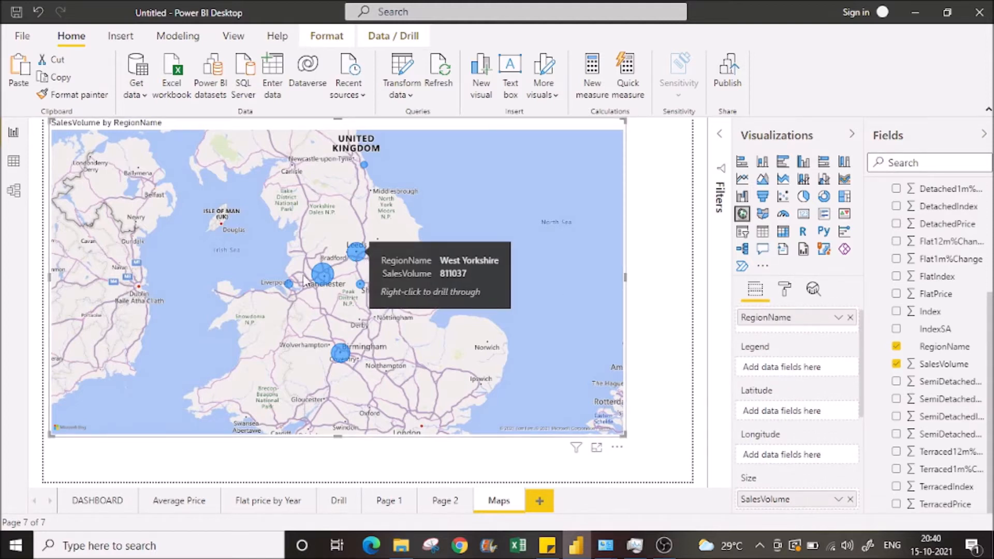
{"action": "mouse_move", "coordinate": [322, 278]}
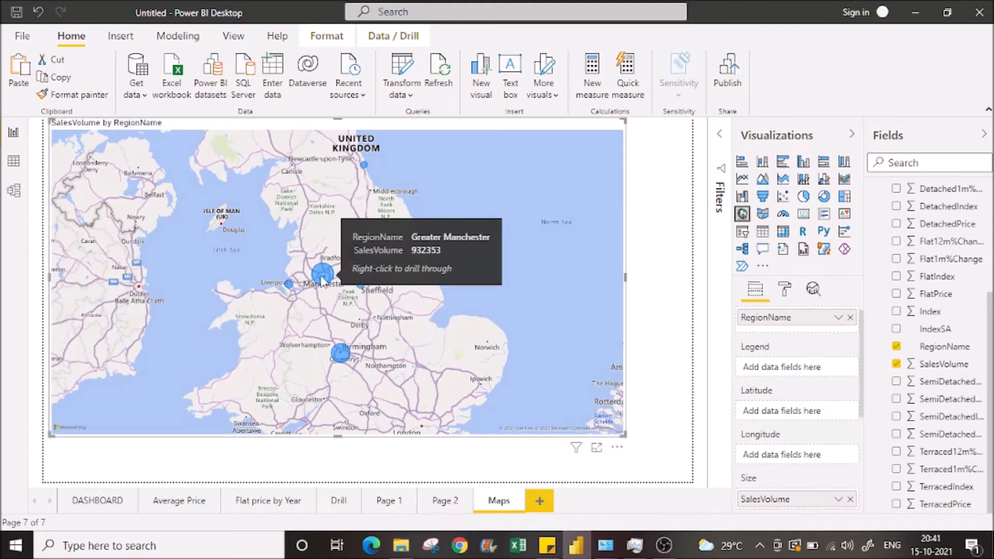
Add a new report page and connect to the Excel workbook in the Desktop's Power BI folder as a data source
{"action": "left_click", "coordinate": [542, 502]}
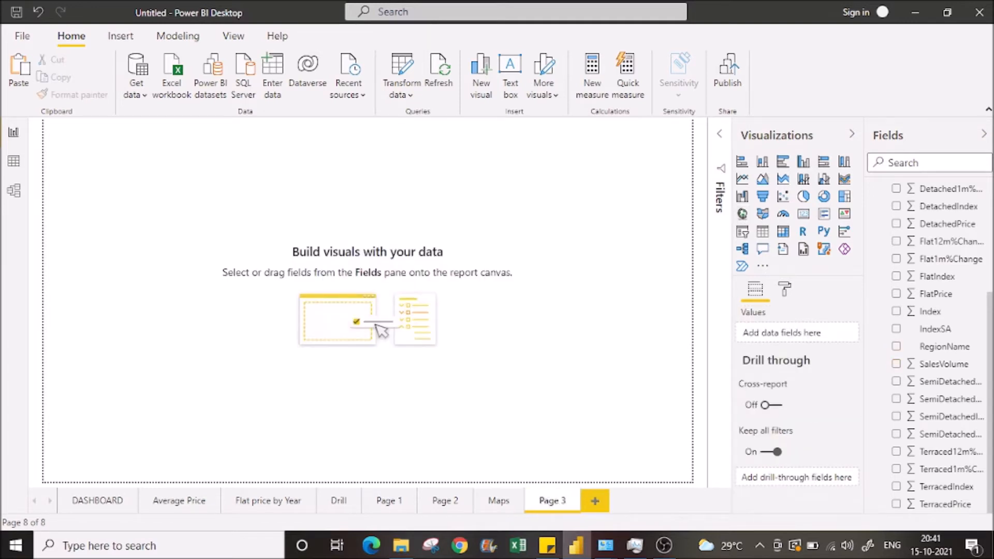
{"action": "scroll", "coordinate": [933, 332], "scroll_direction": "up", "scroll_amount": 5}
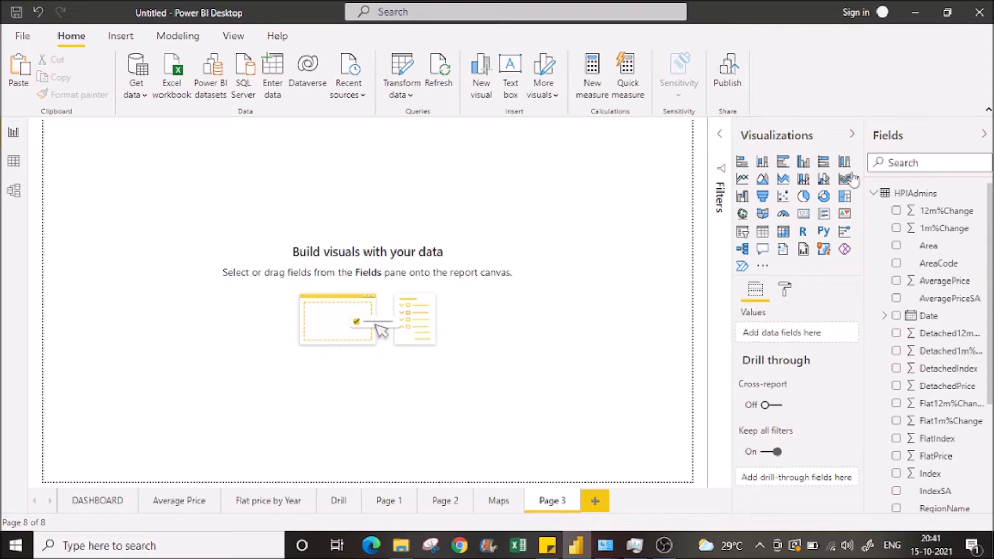
{"action": "left_click", "coordinate": [23, 36]}
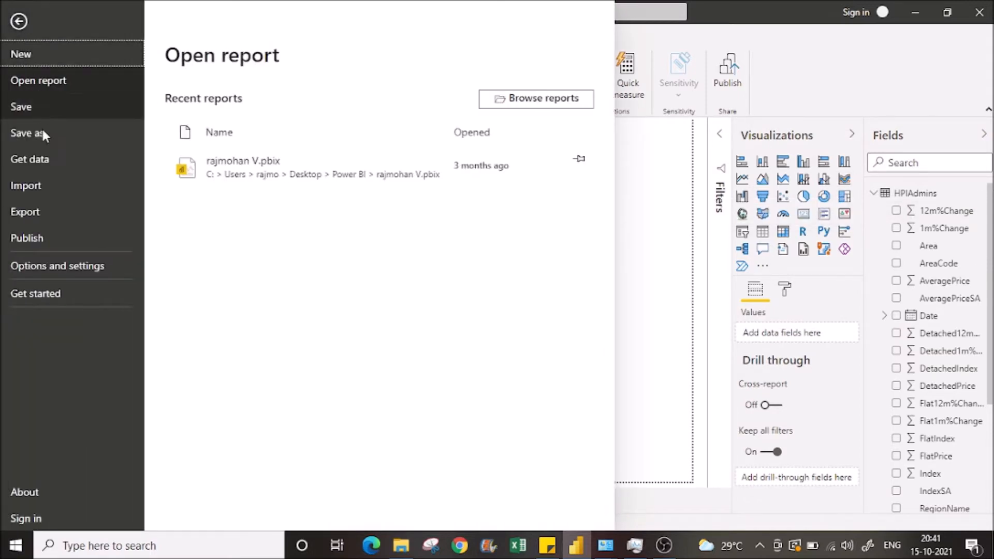
{"action": "left_click", "coordinate": [49, 155]}
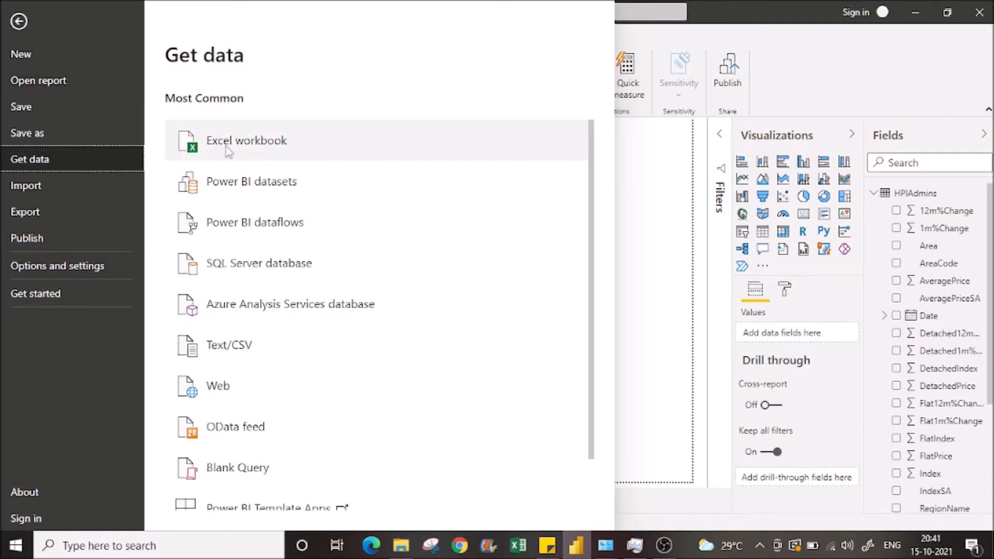
{"action": "left_click", "coordinate": [248, 150]}
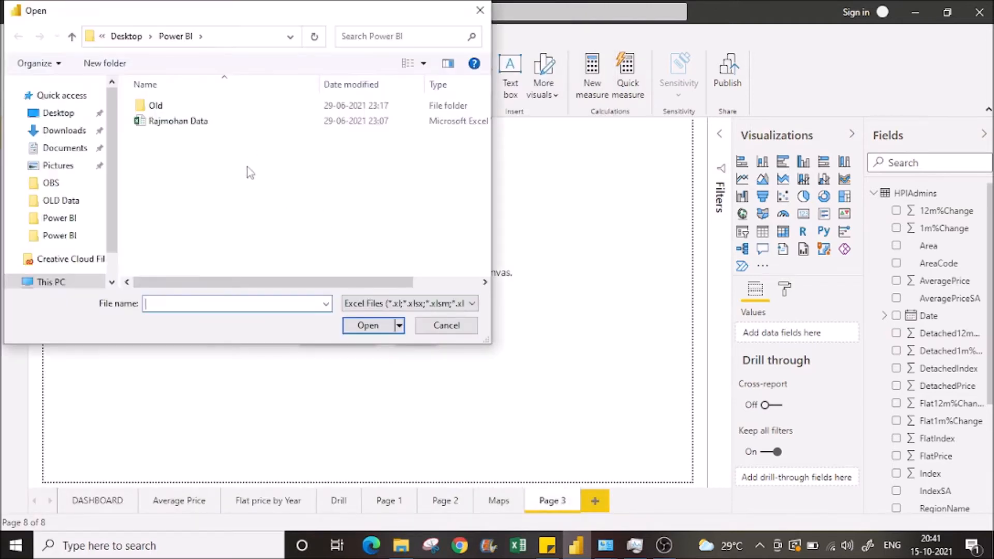
{"action": "left_click", "coordinate": [192, 125]}
{"action": "left_click", "coordinate": [371, 331]}
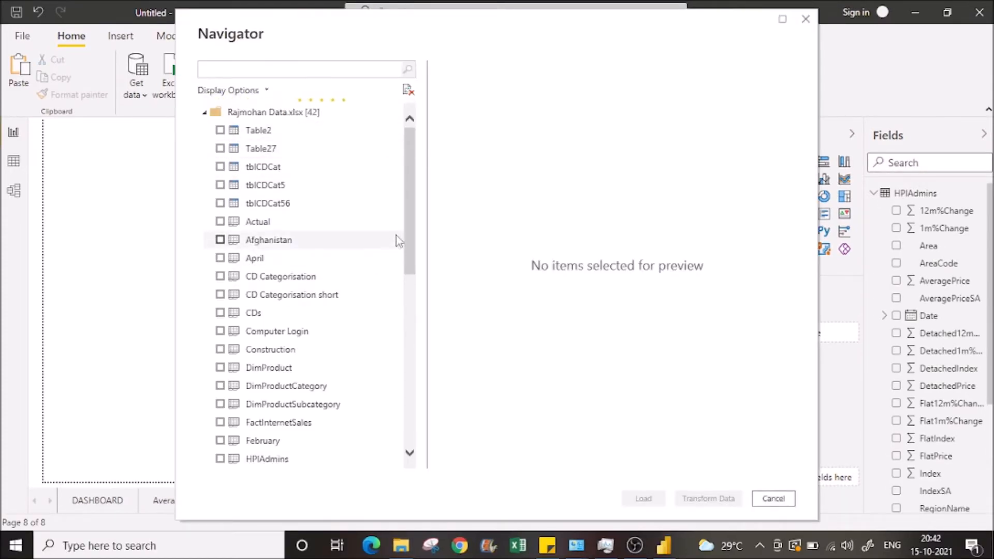
Load the Afghanistan sheet from the workbook into the report
{"action": "left_click_drag", "start_coordinate": [412, 229], "coordinate": [408, 207]}
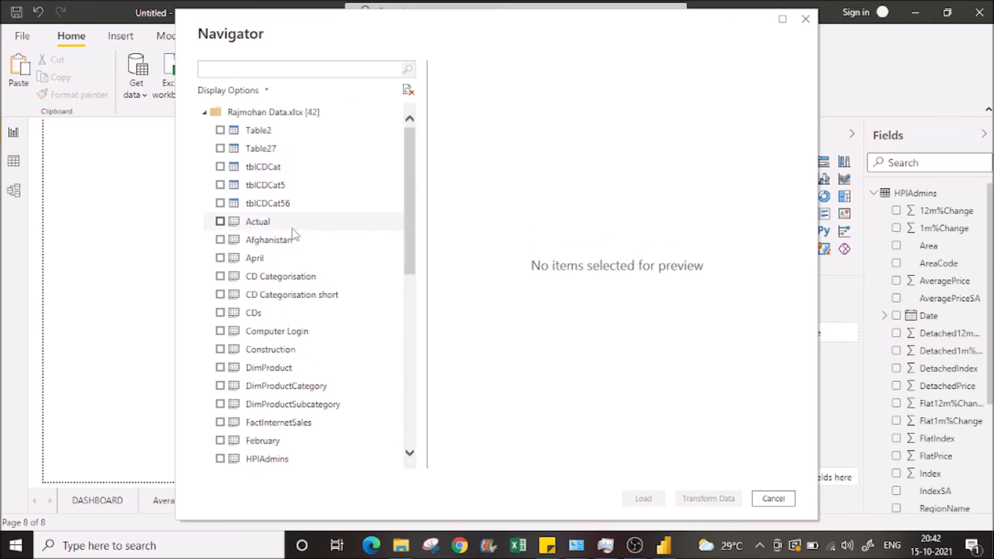
{"action": "left_click", "coordinate": [220, 240]}
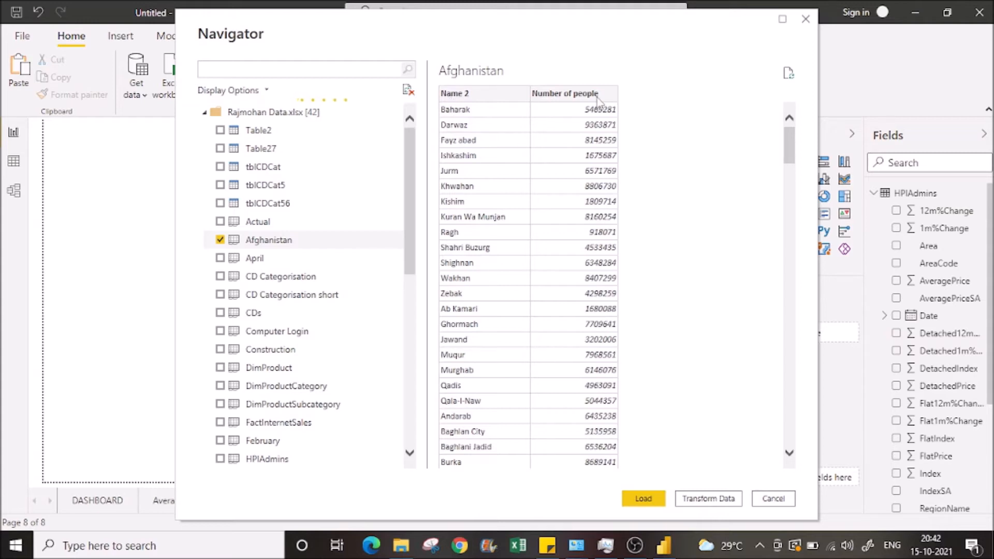
{"action": "left_click", "coordinate": [633, 501]}
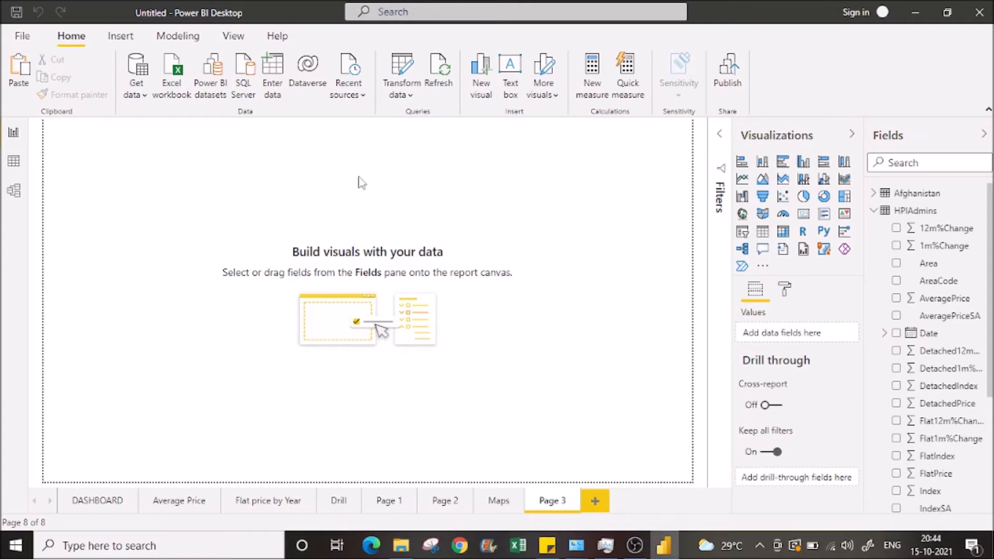
Show only the Afghanistan table's fields, then insert a Map visual on Page 3 and enlarge it to nearly fill the canvas
{"action": "left_click", "coordinate": [875, 211]}
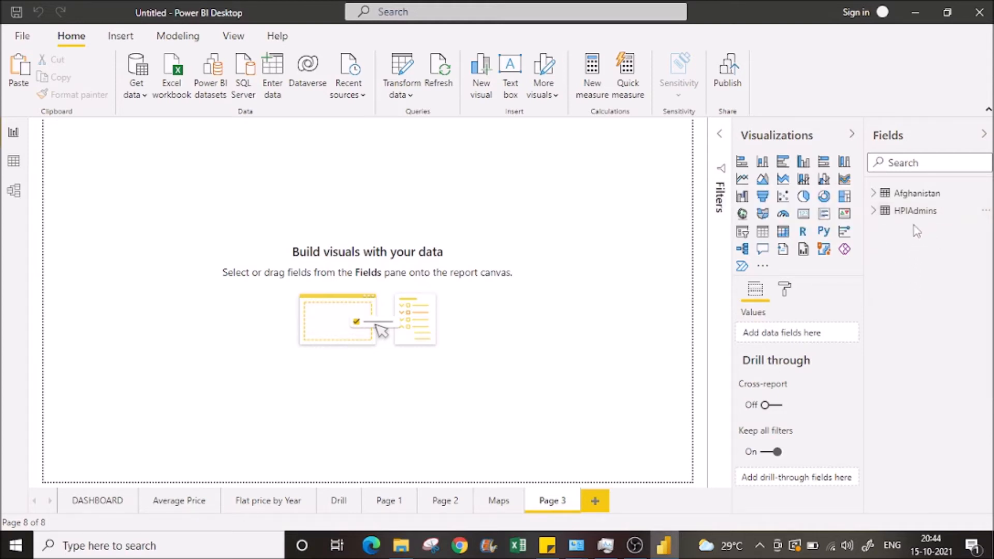
{"action": "left_click", "coordinate": [874, 195]}
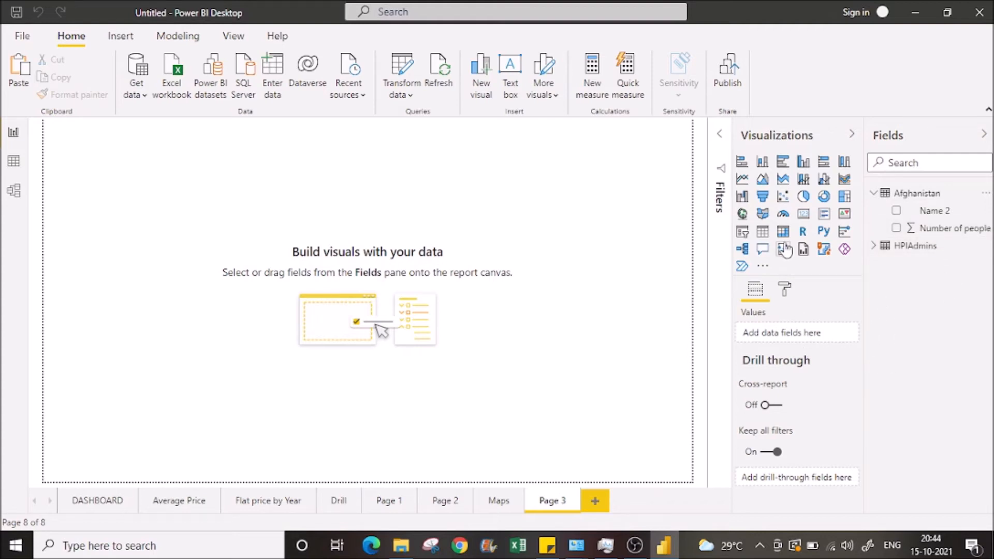
{"action": "left_click", "coordinate": [742, 214]}
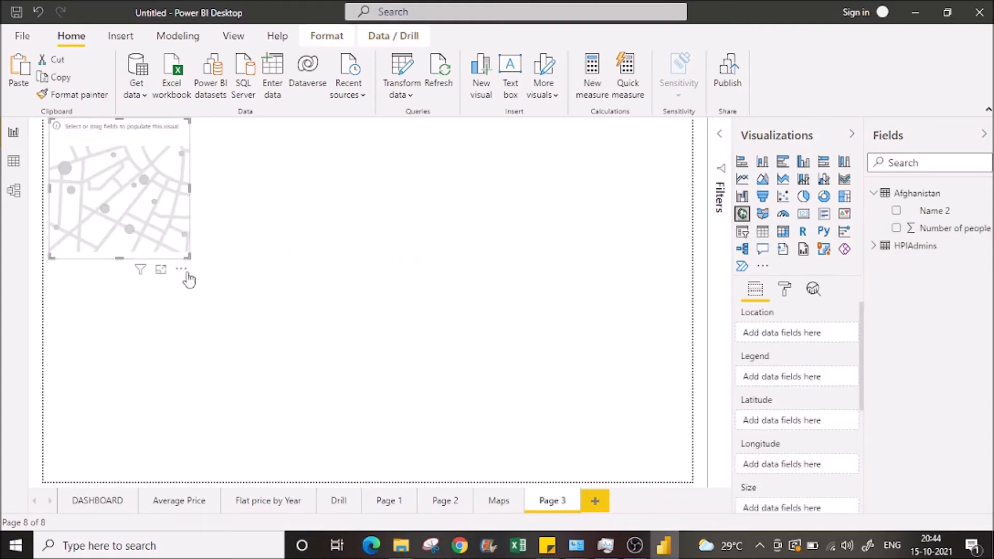
{"action": "left_click_drag", "start_coordinate": [190, 258], "coordinate": [655, 453]}
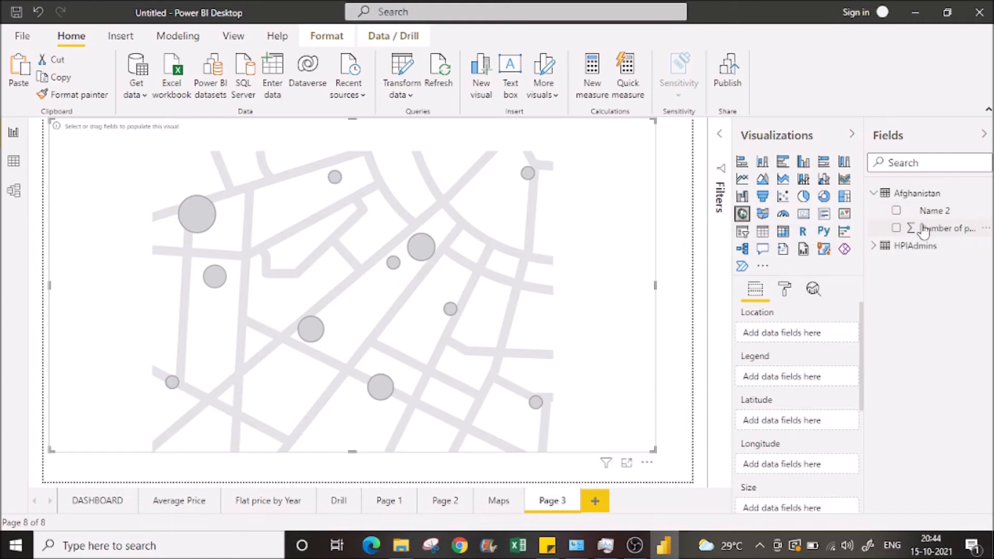
Set Number of people as the new map's bubble Size and Name 2 as its Location, and inspect the plotted places
{"action": "left_click_drag", "start_coordinate": [927, 234], "coordinate": [789, 503]}
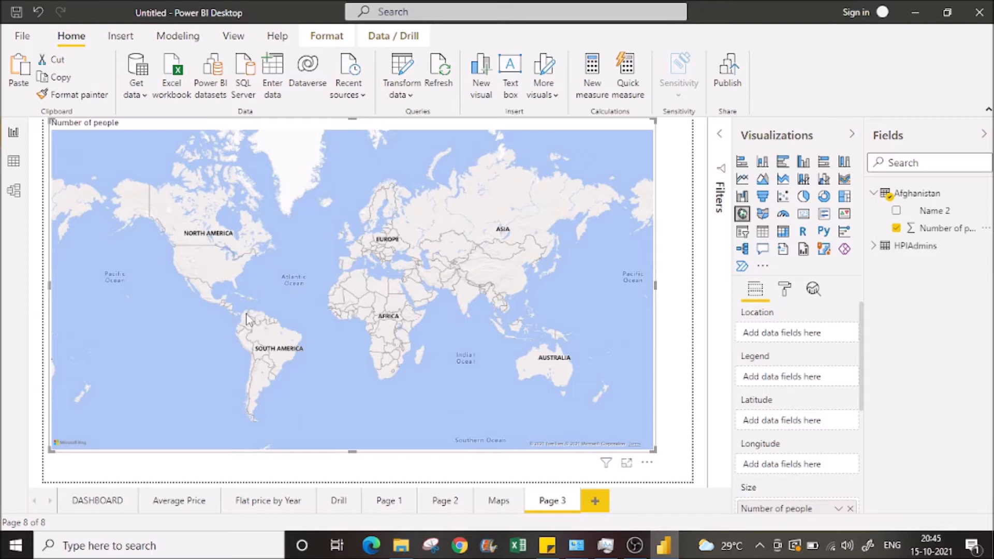
{"action": "scroll", "coordinate": [863, 401], "scroll_direction": "down", "scroll_amount": 1}
{"action": "left_click_drag", "start_coordinate": [864, 400], "coordinate": [865, 431]}
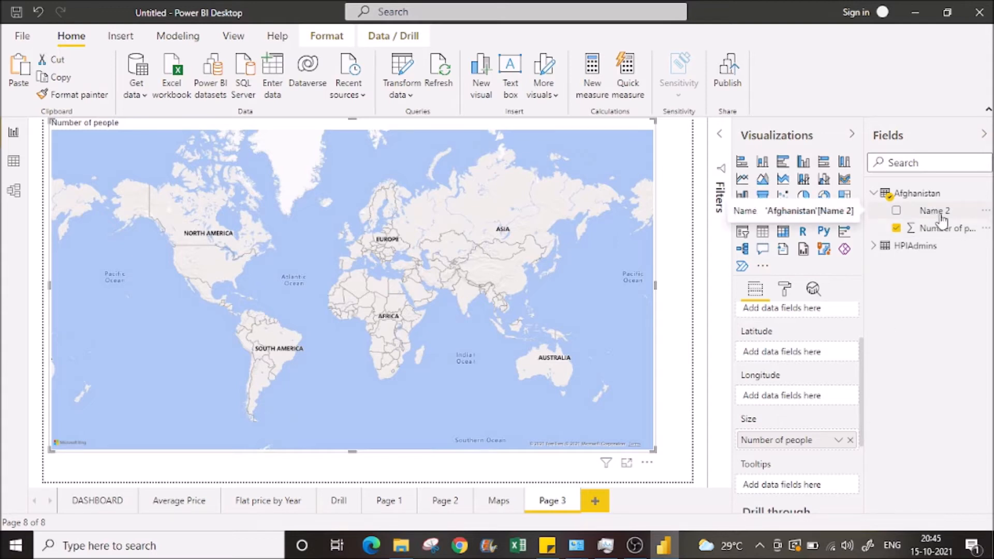
{"action": "left_click_drag", "start_coordinate": [864, 364], "coordinate": [866, 322]}
{"action": "left_click_drag", "start_coordinate": [932, 211], "coordinate": [801, 334]}
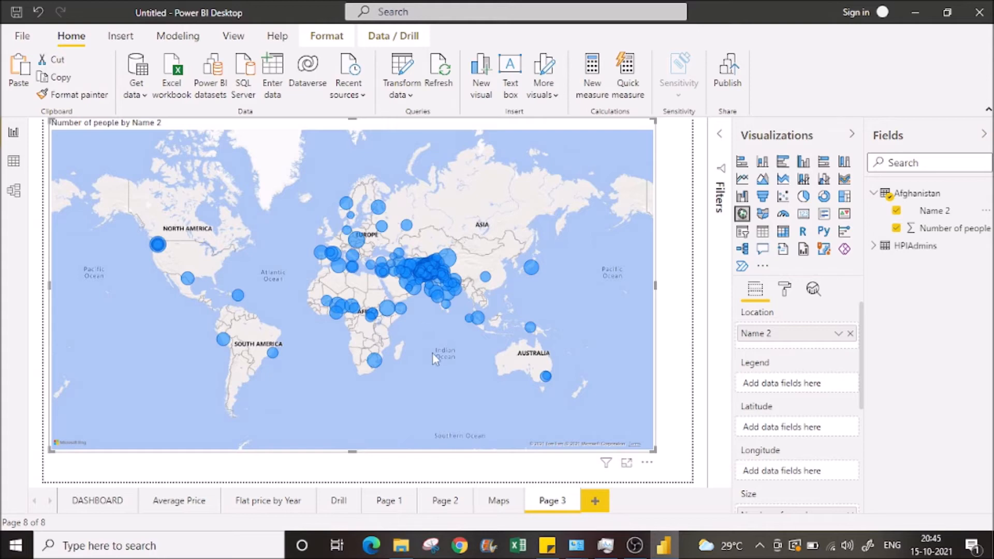
{"action": "scroll", "coordinate": [433, 353], "scroll_direction": "up", "scroll_amount": 3}
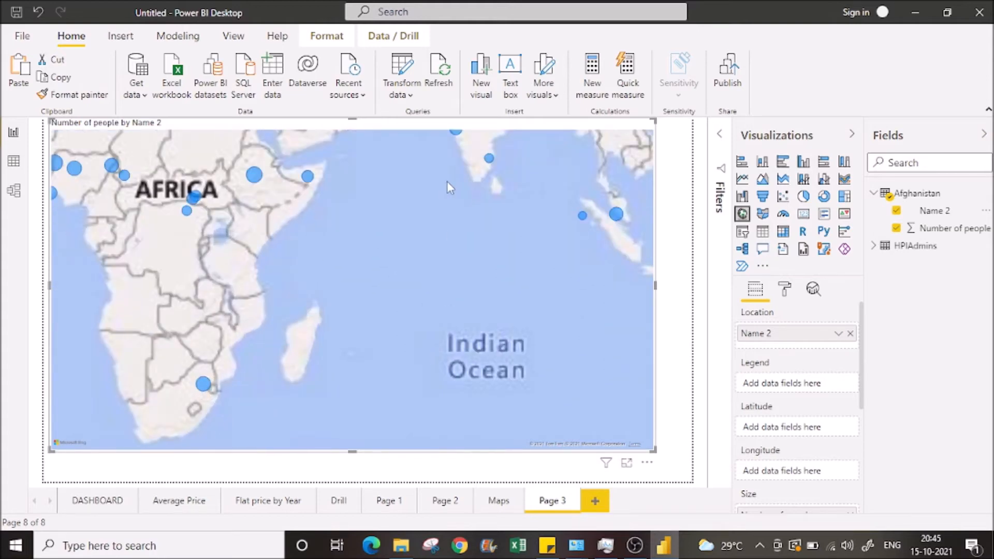
{"action": "left_click_drag", "start_coordinate": [447, 188], "coordinate": [533, 252]}
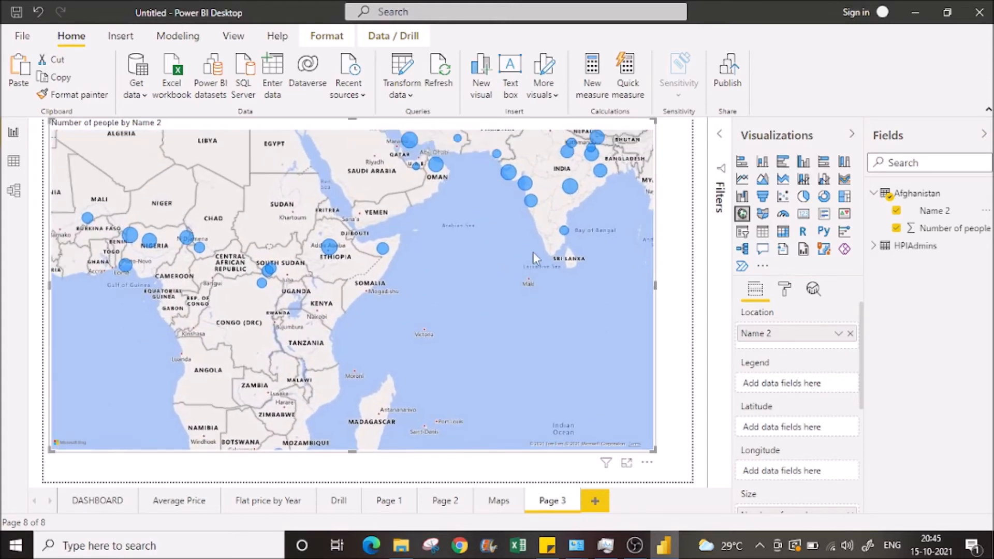
{"action": "scroll", "coordinate": [533, 252], "scroll_direction": "down", "scroll_amount": 3}
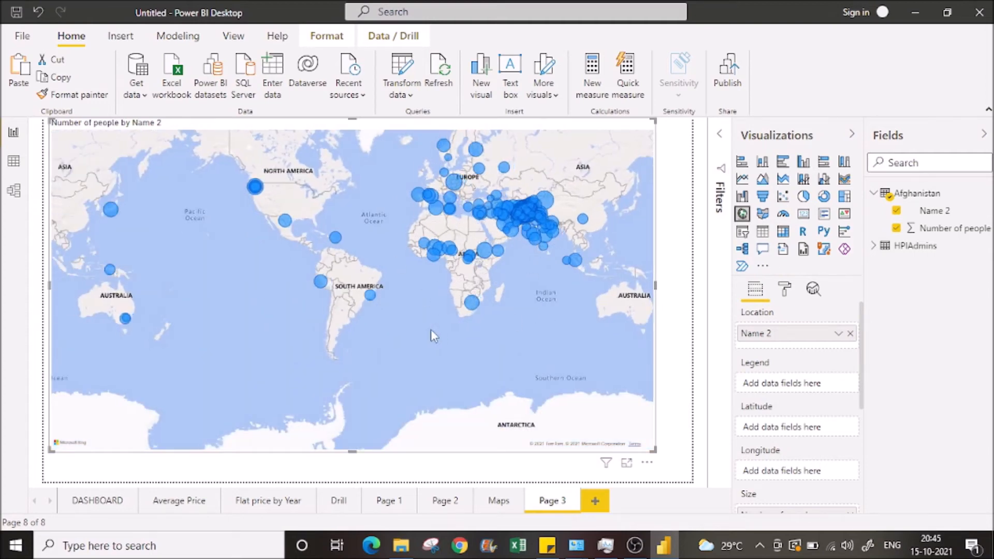
Examine the Page 3 map's bubbles across the world, including the one in western North America and Daman on India's west coast
{"action": "left_click_drag", "start_coordinate": [431, 329], "coordinate": [467, 368]}
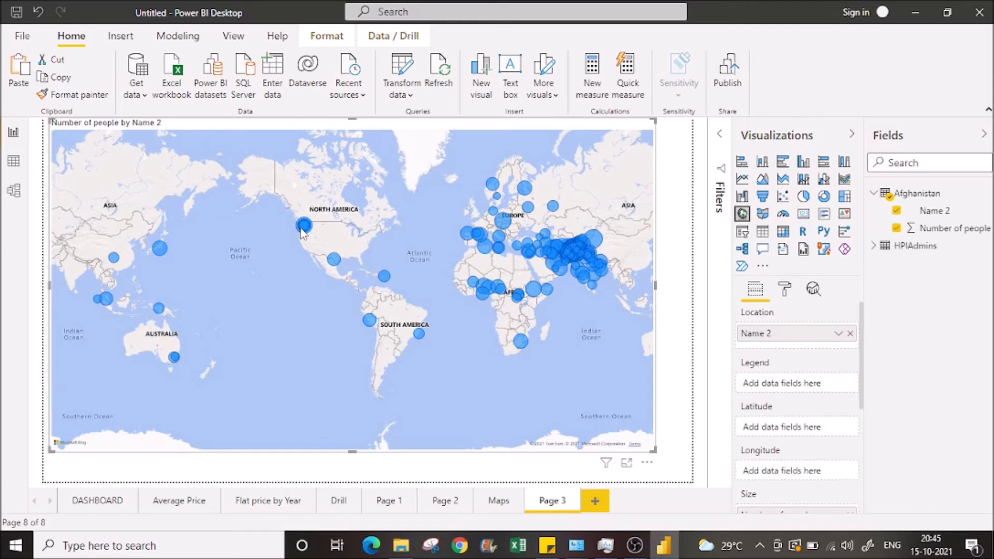
{"action": "mouse_move", "coordinate": [303, 232]}
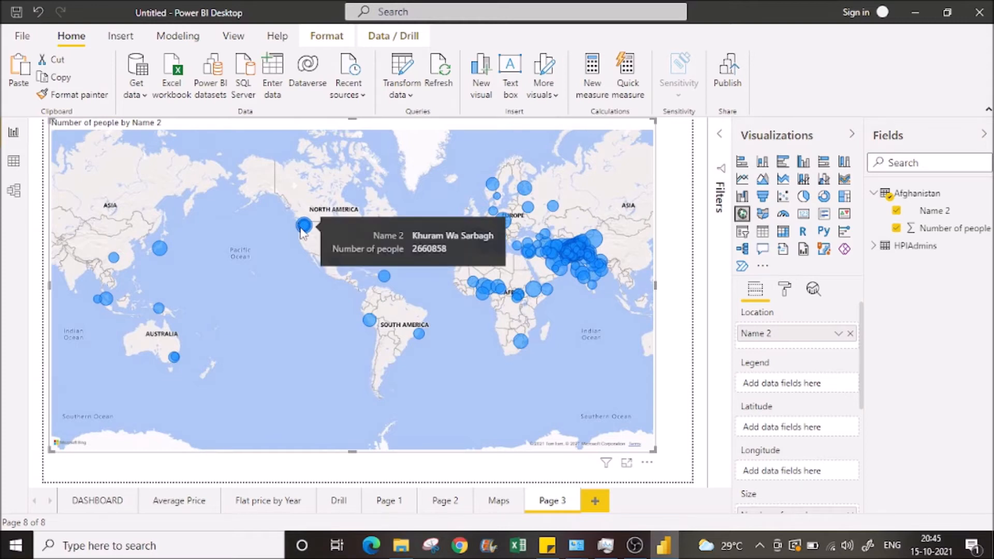
{"action": "left_click_drag", "start_coordinate": [591, 359], "coordinate": [456, 358]}
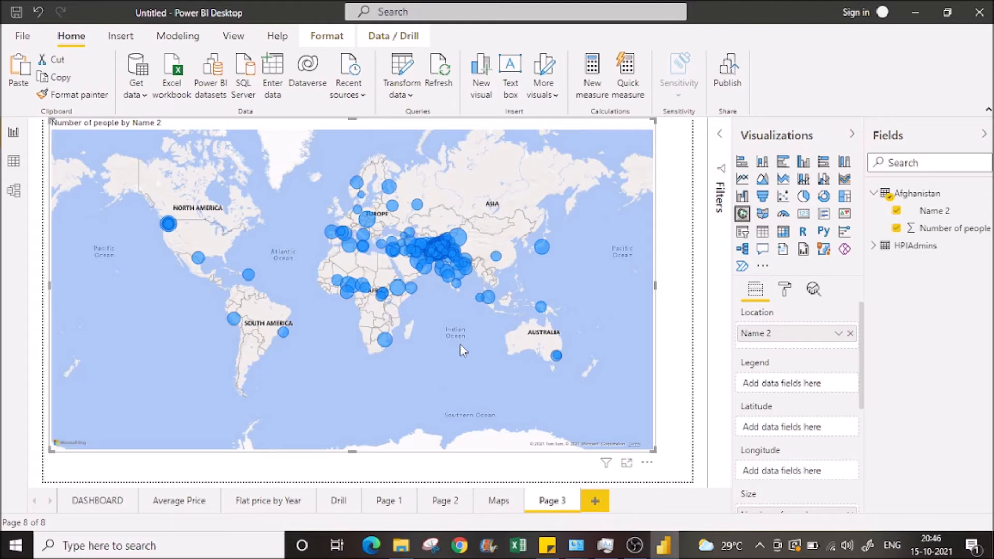
{"action": "scroll", "coordinate": [460, 344], "scroll_direction": "up", "scroll_amount": 3}
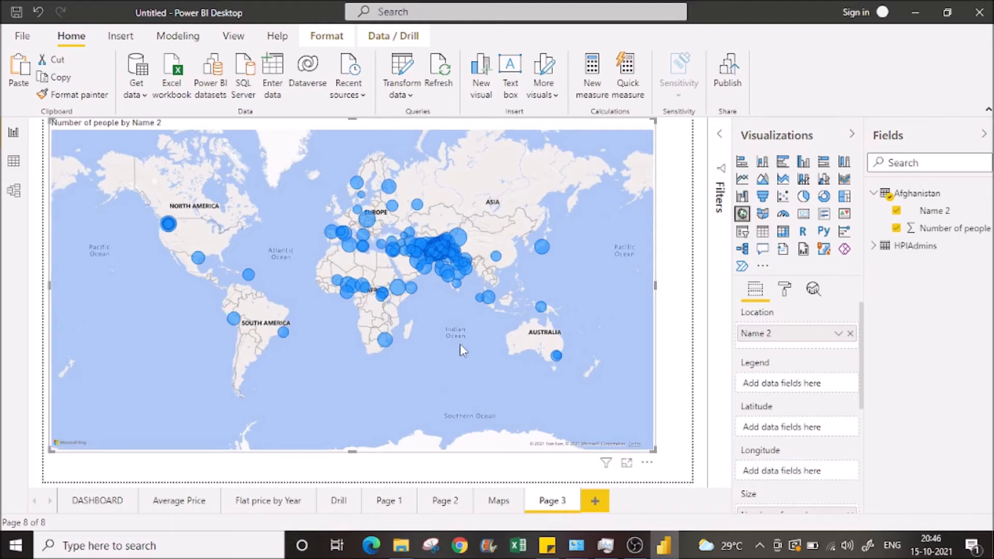
{"action": "left_click_drag", "start_coordinate": [409, 153], "coordinate": [424, 434]}
{"action": "scroll", "coordinate": [413, 386], "scroll_direction": "up", "scroll_amount": 2}
{"action": "scroll", "coordinate": [413, 386], "scroll_direction": "up", "scroll_amount": 2}
{"action": "left_click_drag", "start_coordinate": [384, 192], "coordinate": [433, 491]}
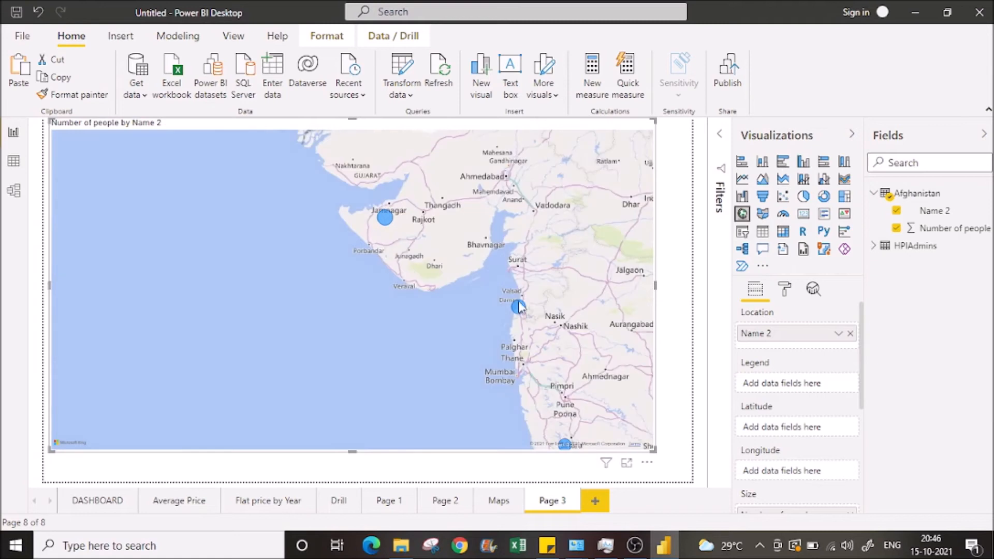
{"action": "mouse_move", "coordinate": [523, 307]}
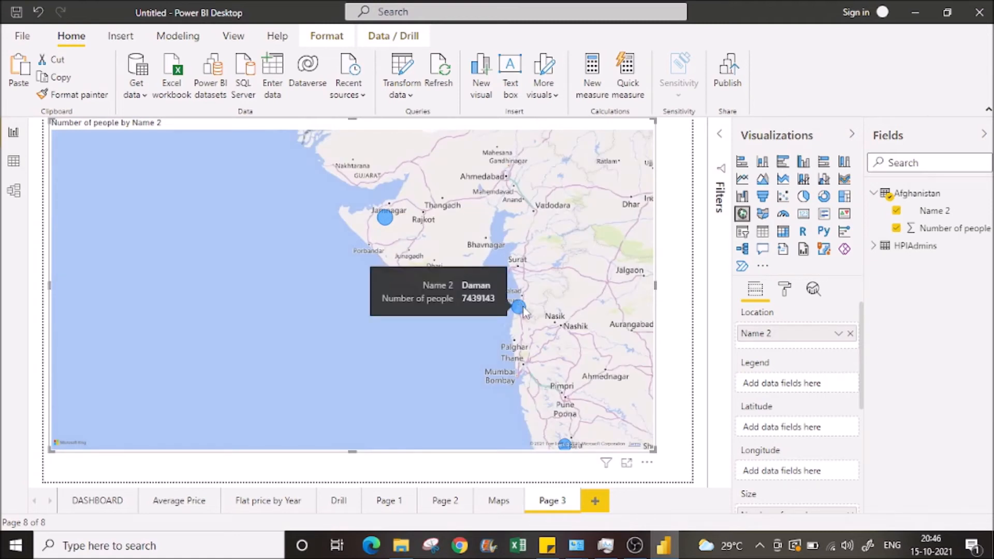
Examine the Page 3 map's bubbles across Afghanistan, Pakistan and northern India, checking individual place names and numbers of people
{"action": "left_click_drag", "start_coordinate": [361, 262], "coordinate": [346, 425]}
{"action": "left_click_drag", "start_coordinate": [408, 195], "coordinate": [411, 419]}
{"action": "left_click_drag", "start_coordinate": [558, 264], "coordinate": [565, 402]}
{"action": "scroll", "coordinate": [310, 250], "scroll_direction": "down", "scroll_amount": 1}
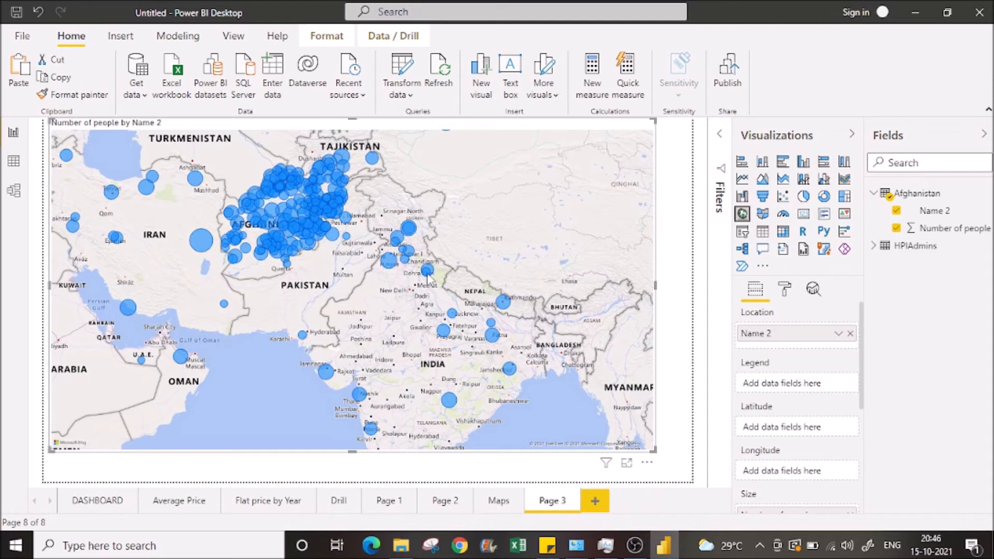
{"action": "mouse_move", "coordinate": [428, 275]}
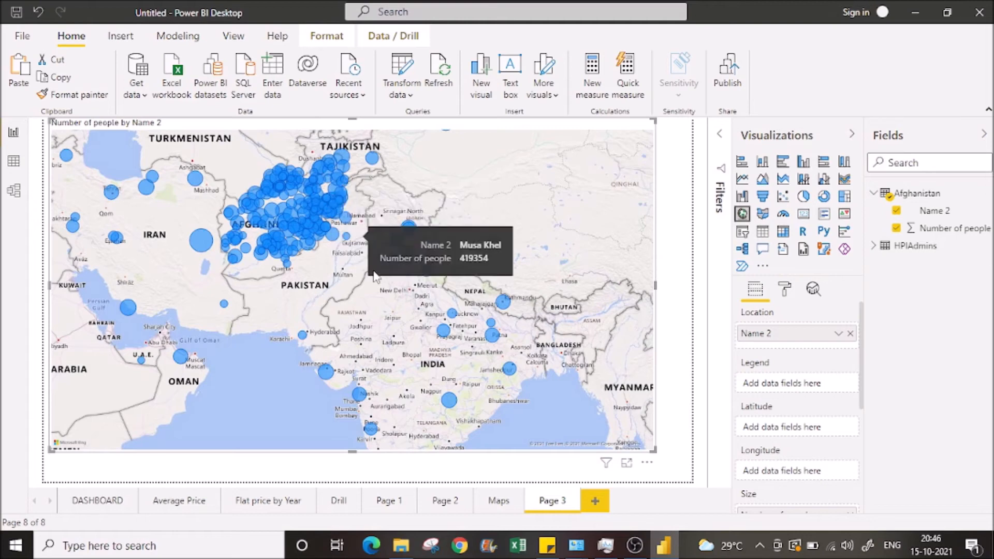
{"action": "left_click_drag", "start_coordinate": [341, 282], "coordinate": [376, 303]}
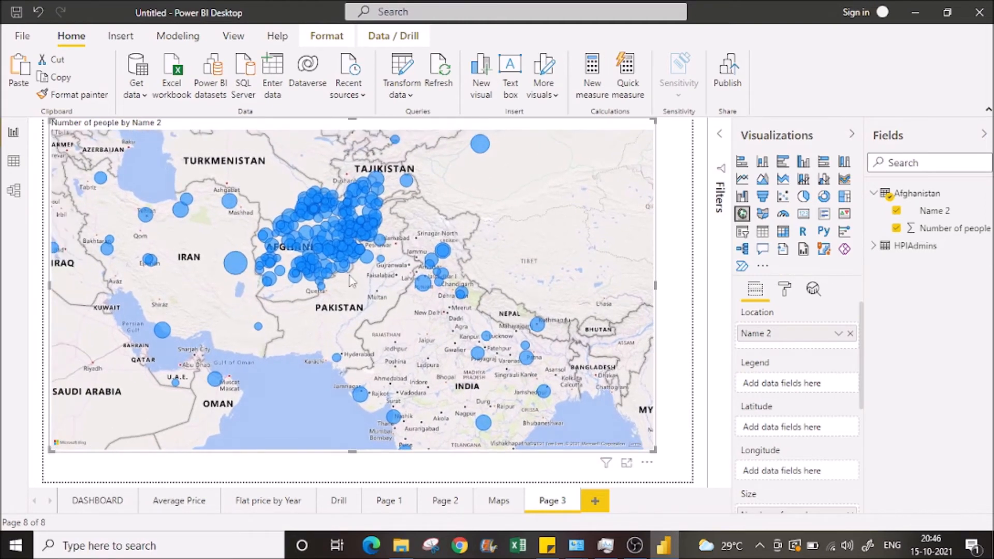
{"action": "mouse_move", "coordinate": [343, 239]}
{"action": "scroll", "coordinate": [414, 298], "scroll_direction": "down", "scroll_amount": 2}
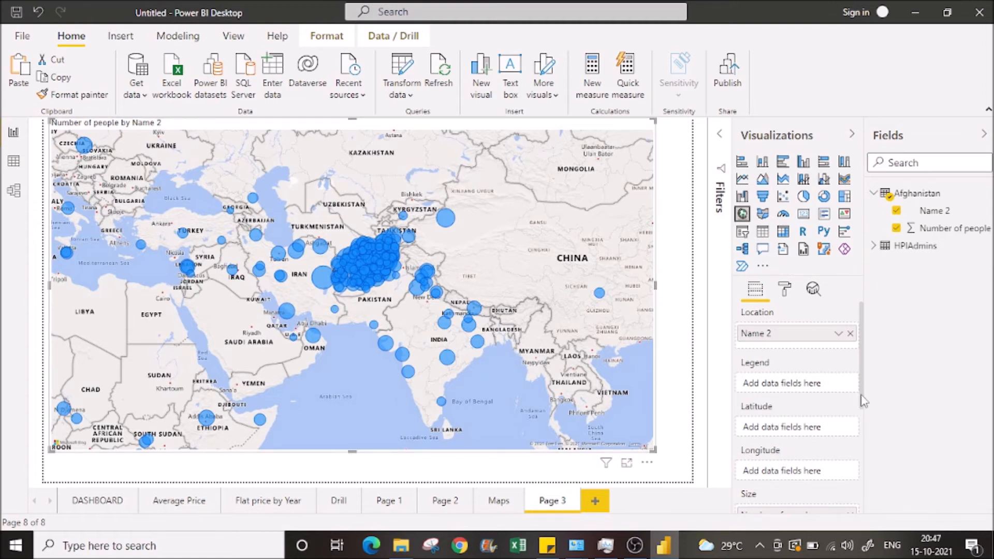
Load the States sheet from the workbook into the report
{"action": "scroll", "coordinate": [863, 401], "scroll_direction": "down", "scroll_amount": 1}
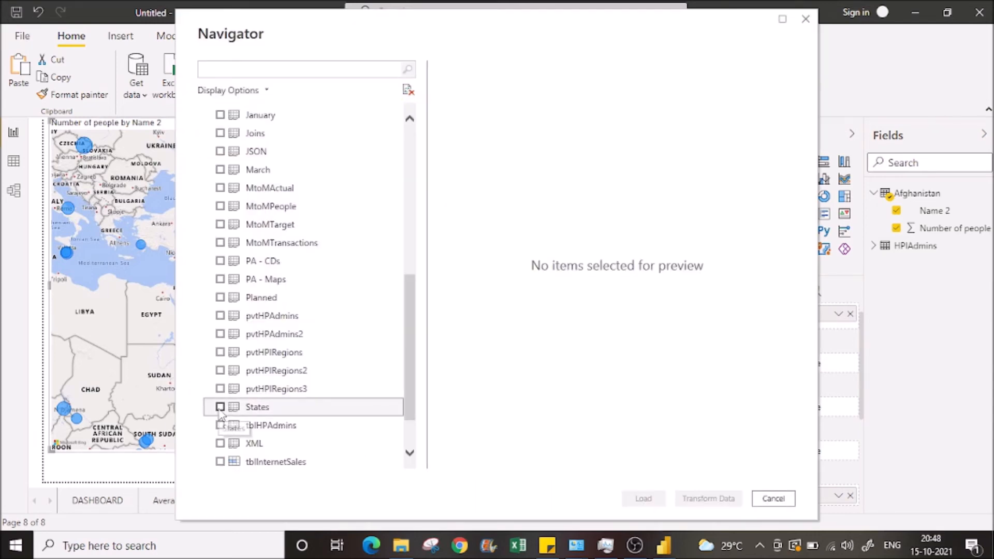
{"action": "left_click", "coordinate": [220, 407]}
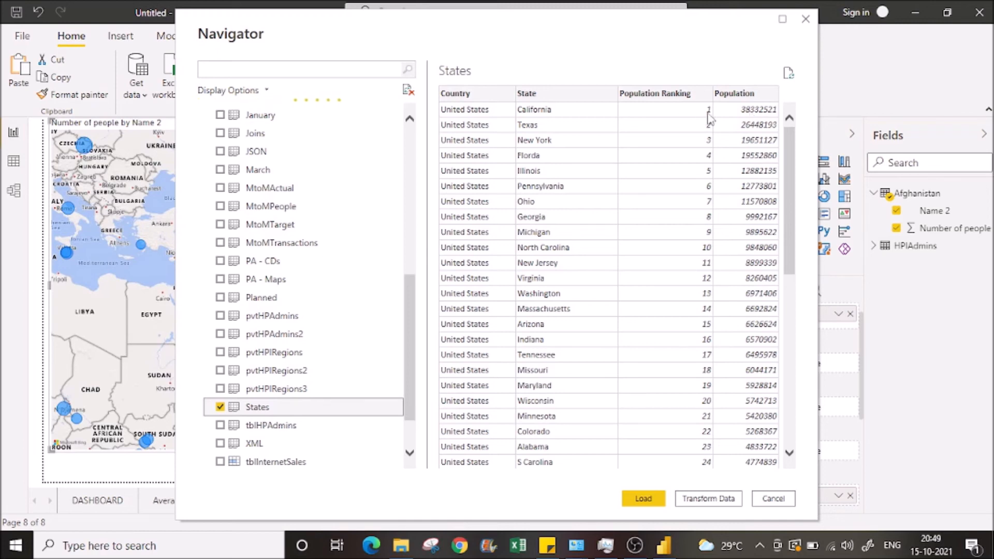
{"action": "left_click", "coordinate": [643, 498]}
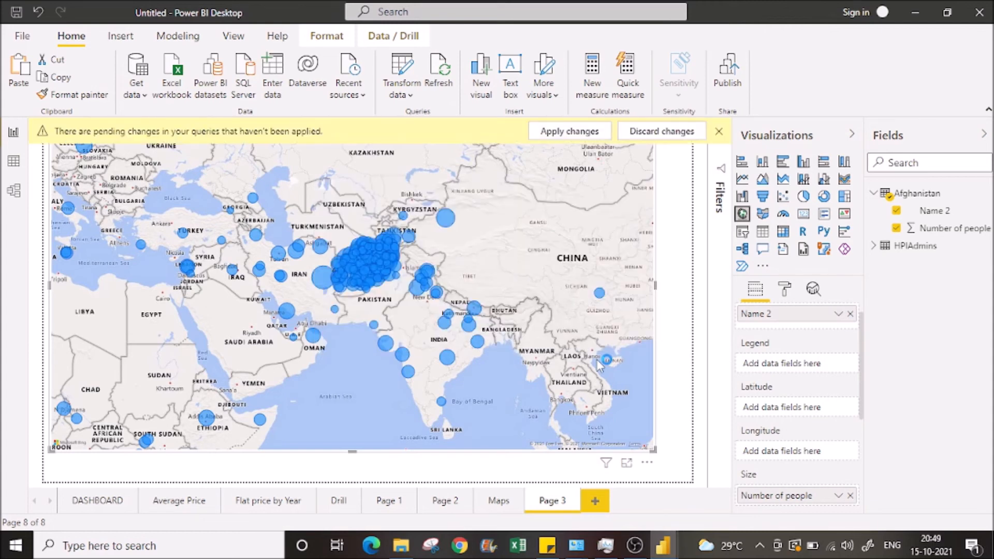
Add a new report page, insert a Map visual on it and enlarge it to fill most of the canvas
{"action": "left_click", "coordinate": [595, 500]}
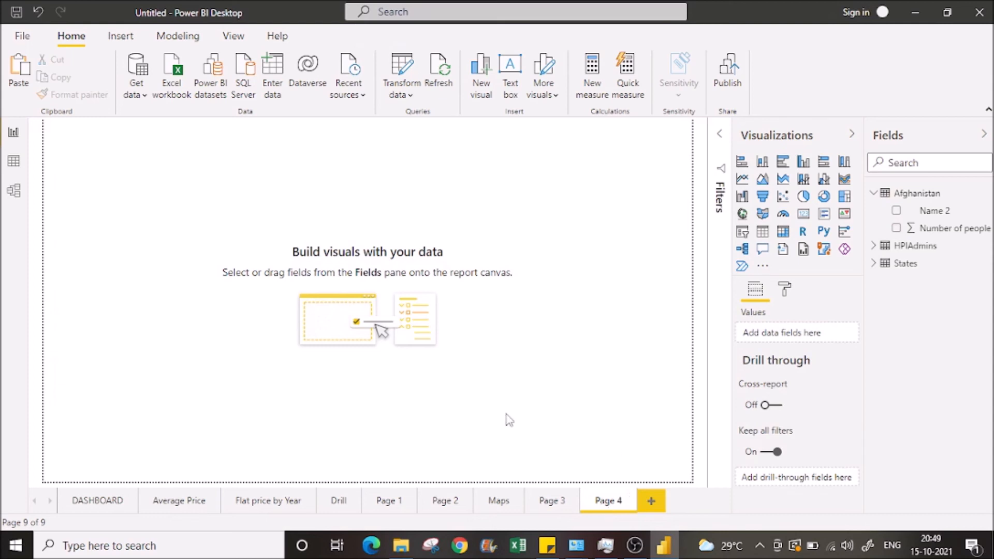
{"action": "left_click", "coordinate": [743, 214]}
{"action": "left_click_drag", "start_coordinate": [193, 260], "coordinate": [599, 481]}
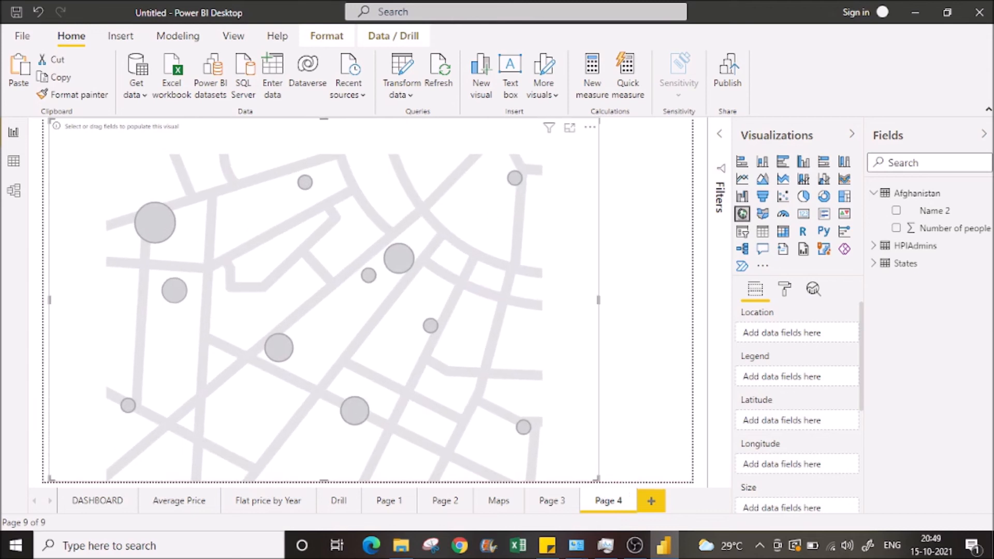
Show only the States table's fields and set State as the new map's Location
{"action": "left_click", "coordinate": [876, 195]}
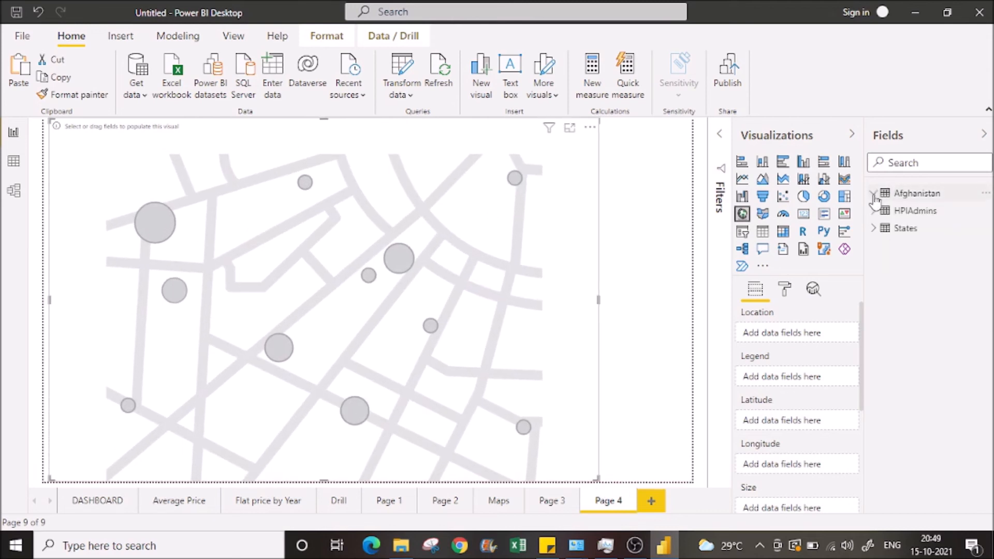
{"action": "left_click", "coordinate": [876, 229]}
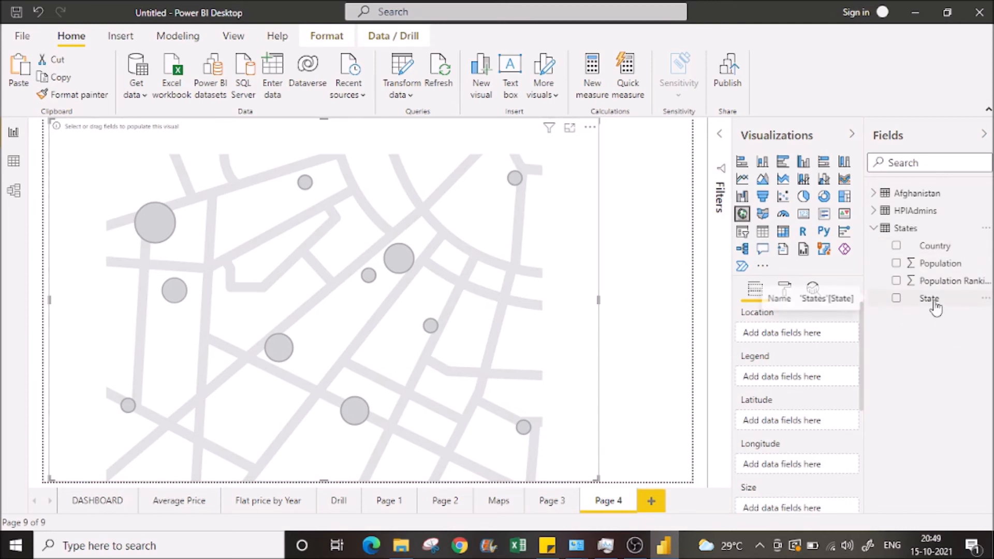
{"action": "left_click_drag", "start_coordinate": [936, 309], "coordinate": [797, 335]}
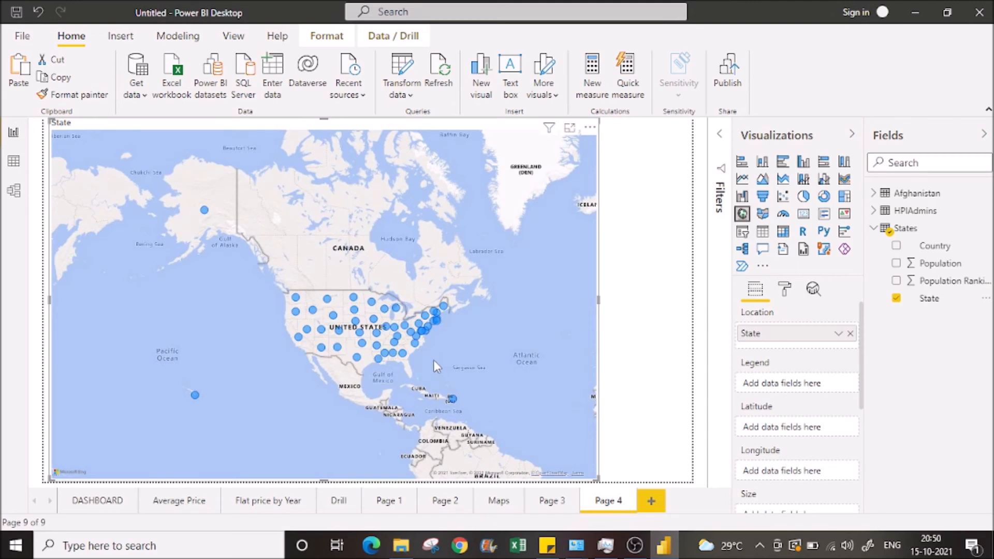
Examine where the states are plotted, including the outlying bubbles in Alaska, the Pacific Ocean and the Caribbean
{"action": "scroll", "coordinate": [433, 359], "scroll_direction": "up", "scroll_amount": 3}
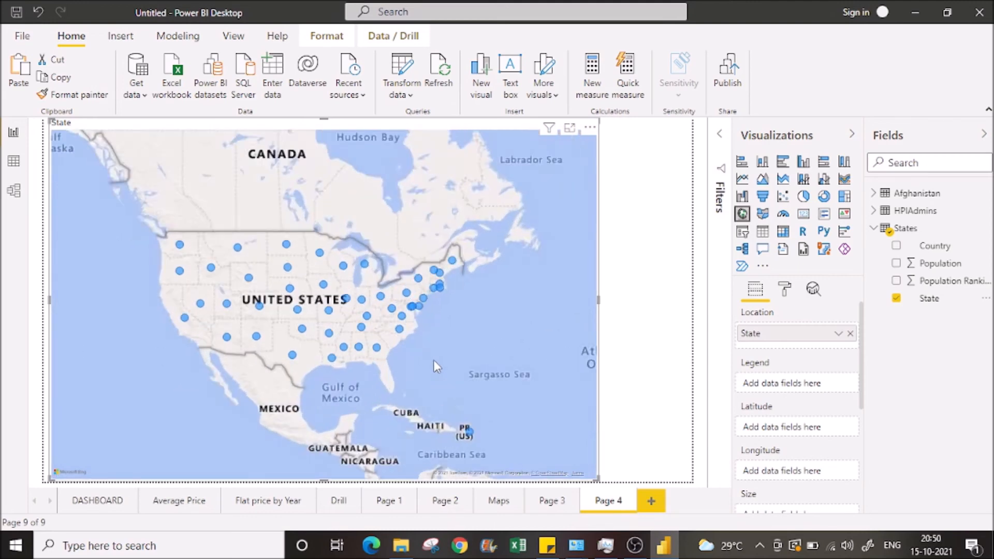
{"action": "left_click_drag", "start_coordinate": [467, 344], "coordinate": [521, 312]}
{"action": "scroll", "coordinate": [449, 331], "scroll_direction": "down", "scroll_amount": 3}
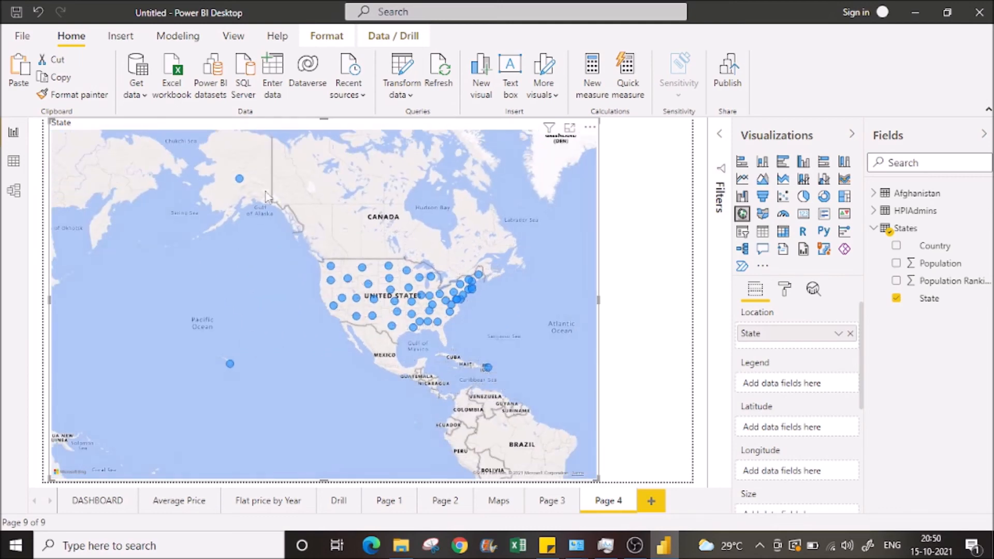
{"action": "mouse_move", "coordinate": [241, 185]}
{"action": "mouse_move", "coordinate": [232, 365]}
{"action": "mouse_move", "coordinate": [490, 374]}
{"action": "scroll", "coordinate": [472, 331], "scroll_direction": "up", "scroll_amount": 2}
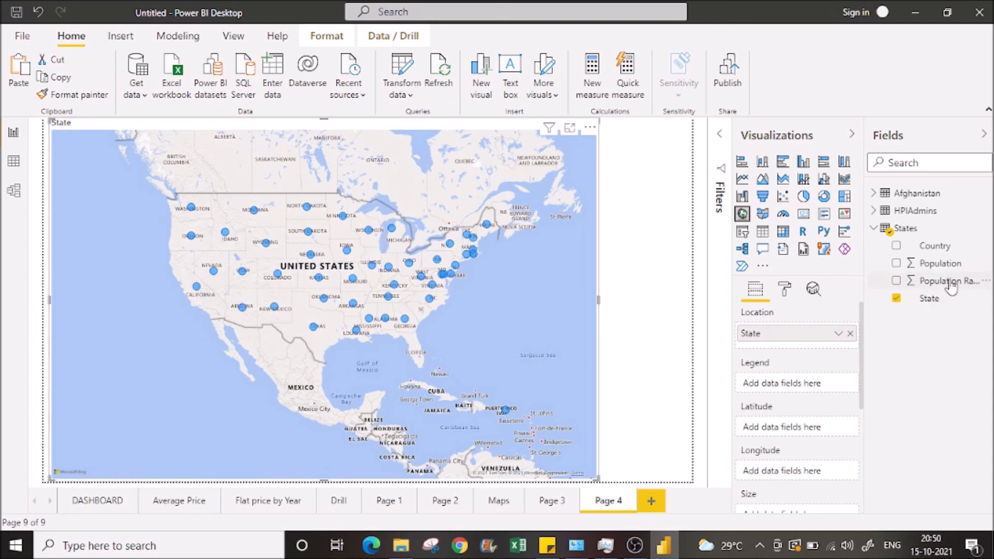
Set Population as the bubble Size of the Page 4 state map
{"action": "left_click_drag", "start_coordinate": [946, 269], "coordinate": [875, 392]}
{"action": "mouse_move", "coordinate": [828, 472]}
{"action": "left_mouse_down"}
{"action": "mouse_move", "coordinate": [816, 512]}
{"action": "mouse_move", "coordinate": [817, 467]}
{"action": "left_mouse_up"}
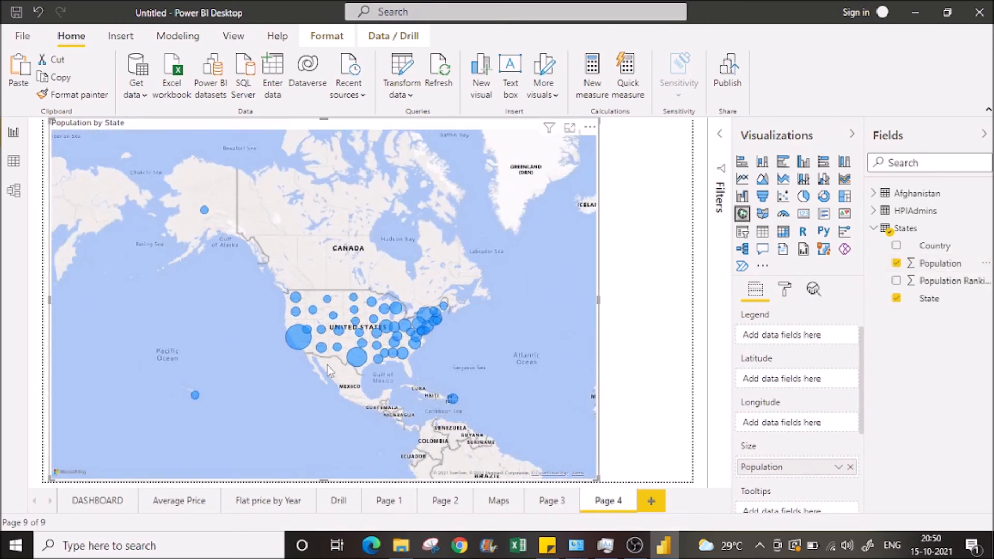
Compare the state bubbles by population, checking California, Ohio, the northeastern states and the outlying Caribbean bubble
{"action": "scroll", "coordinate": [276, 369], "scroll_direction": "up", "scroll_amount": 5}
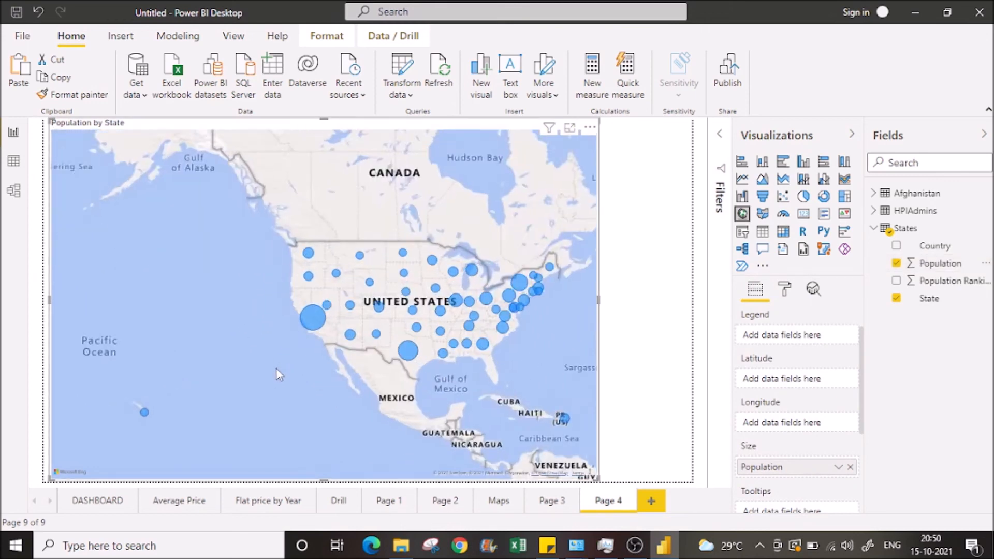
{"action": "left_click_drag", "start_coordinate": [358, 356], "coordinate": [216, 328]}
{"action": "scroll", "coordinate": [216, 328], "scroll_direction": "down", "scroll_amount": 3}
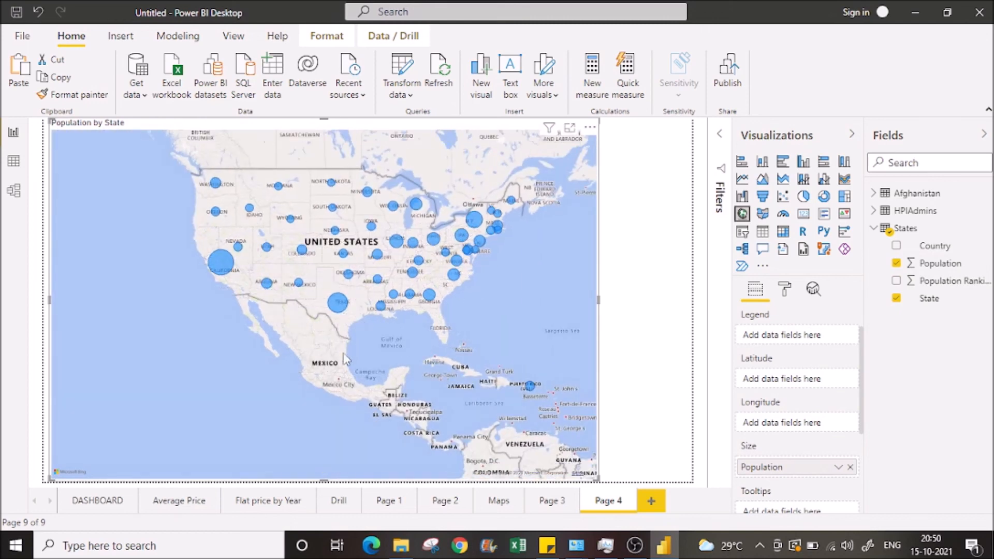
{"action": "mouse_move", "coordinate": [224, 268]}
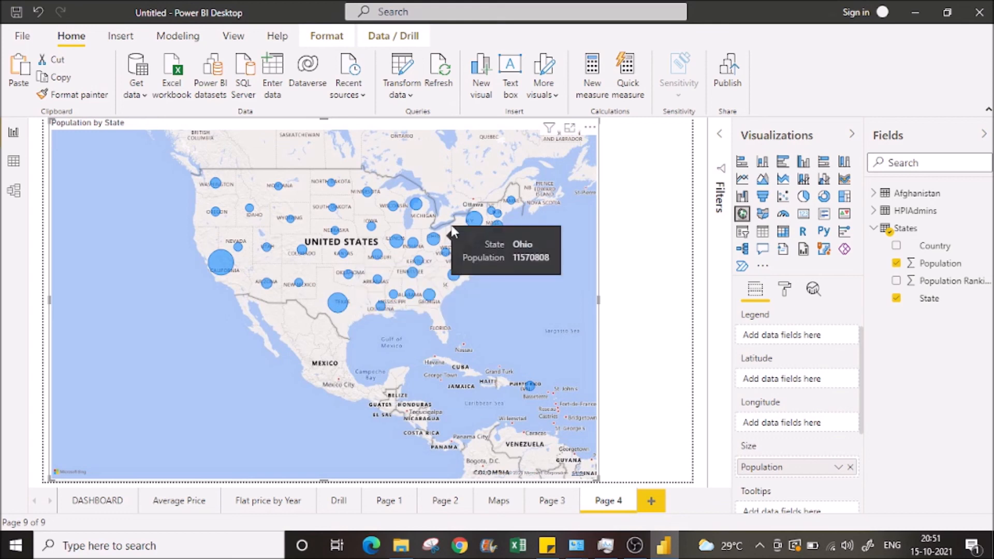
{"action": "mouse_move", "coordinate": [469, 227]}
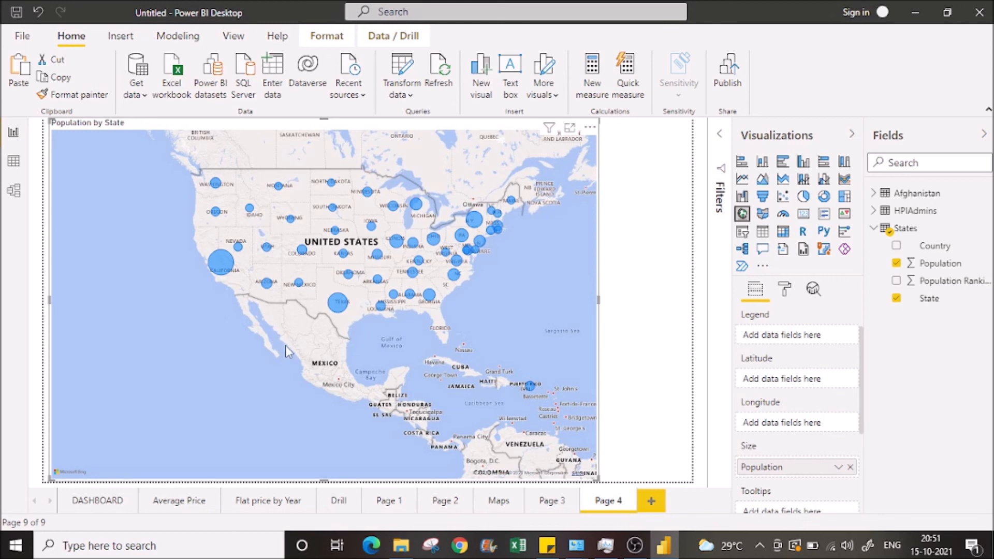
{"action": "scroll", "coordinate": [504, 337], "scroll_direction": "down", "scroll_amount": 2}
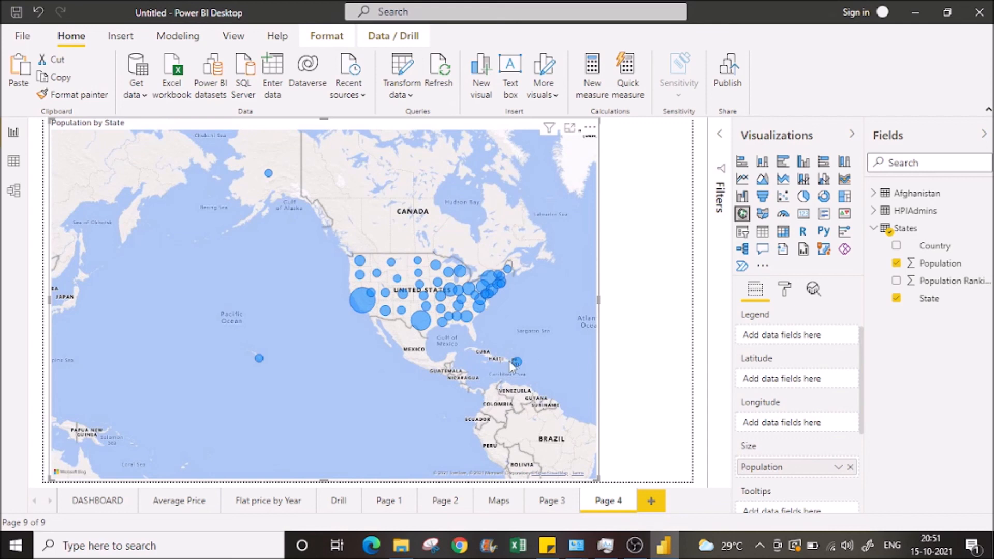
{"action": "mouse_move", "coordinate": [517, 365]}
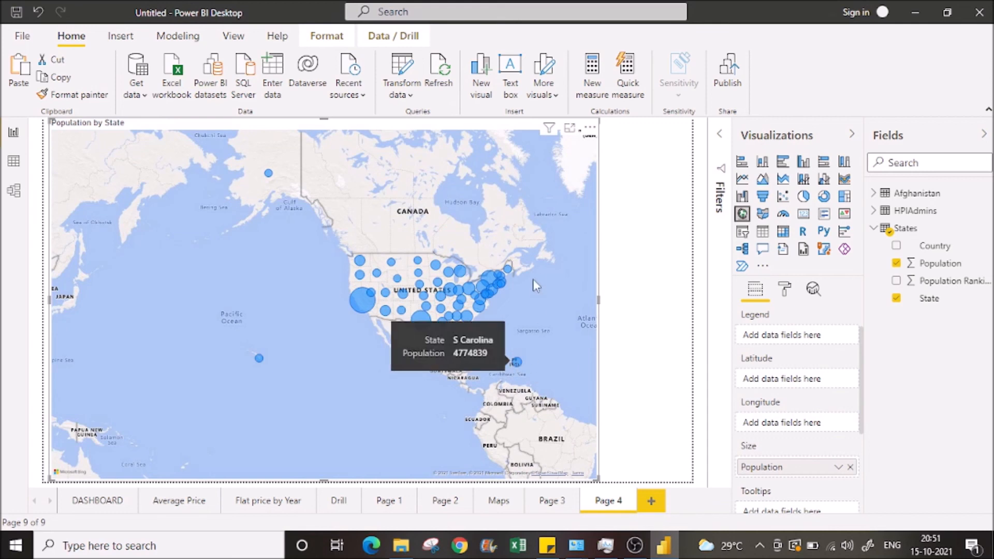